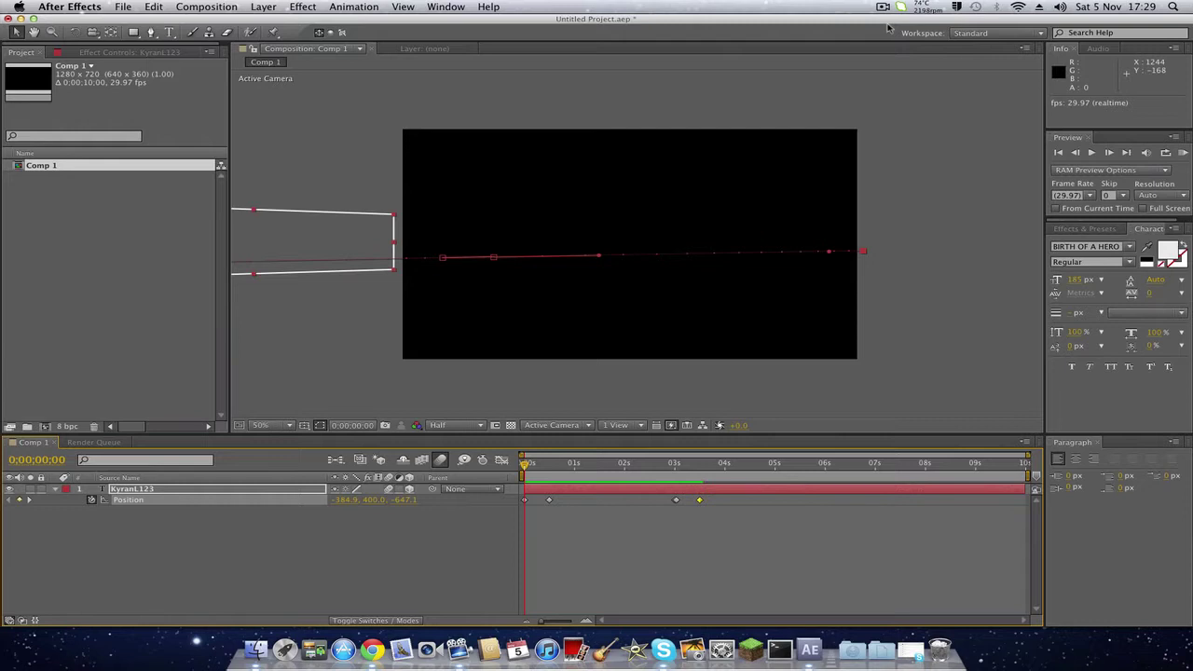
Play and stop a preview of the finished KyranL123 slide-in and slide-out.
key("space")
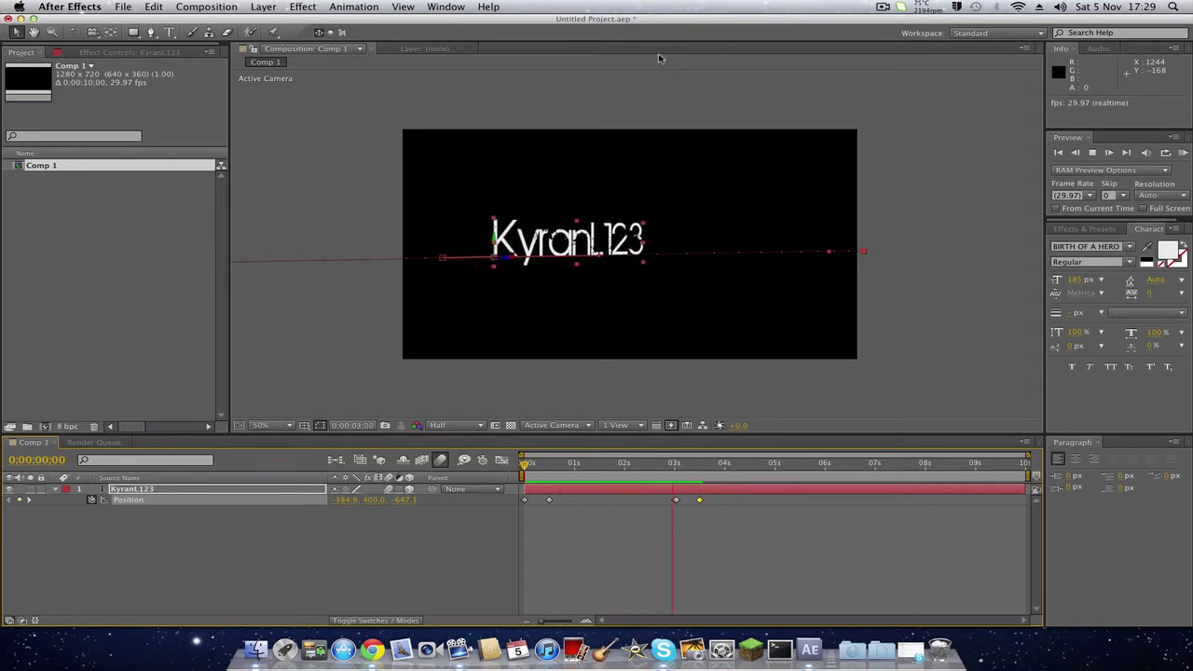
key("space")
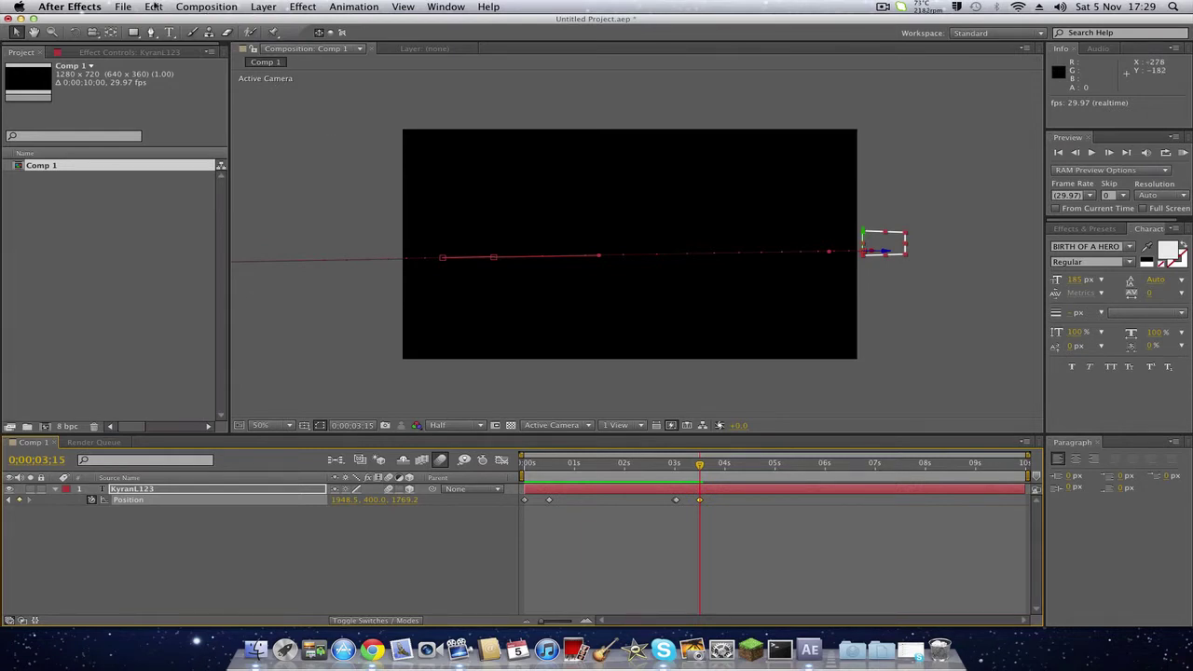
left_click(124, 8)
Start a new empty project without saving the old one.
mouse_move(153, 20)
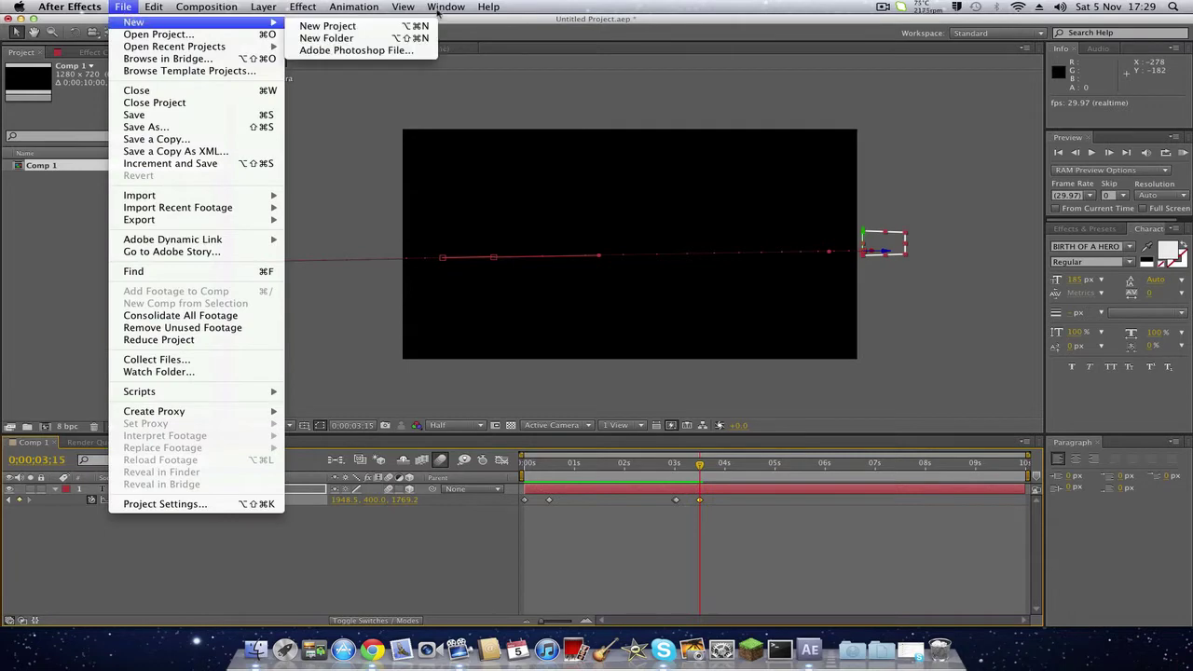
left_click(354, 21)
left_click(572, 350)
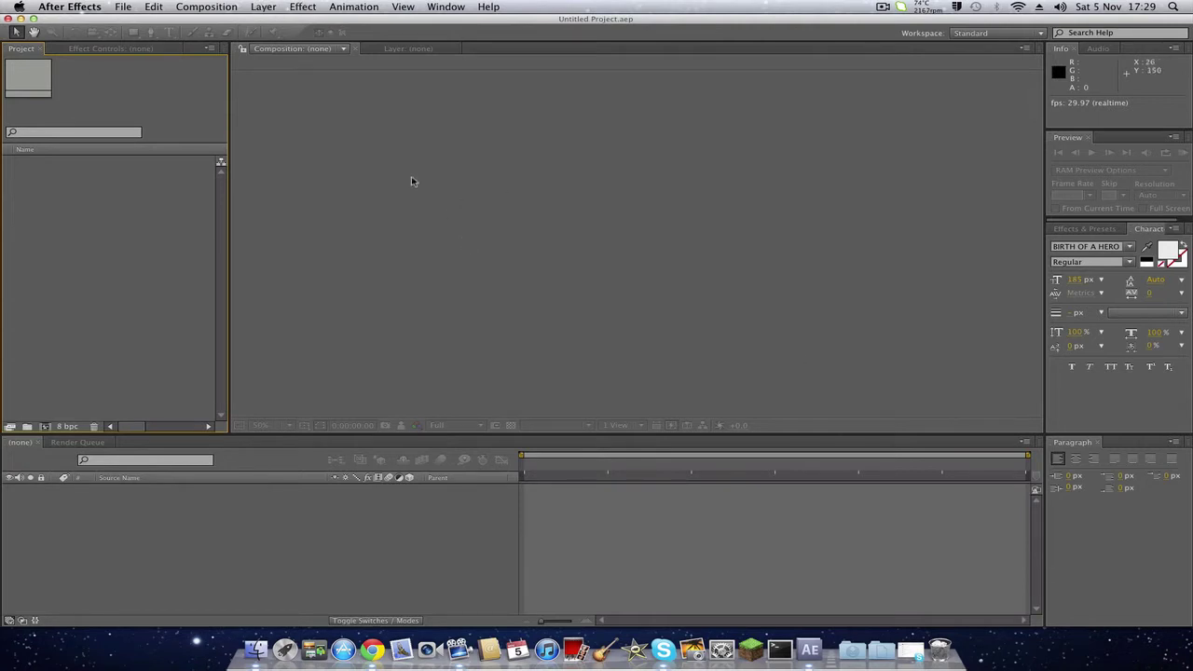
Bring up the settings for a new composition.
left_click(211, 8)
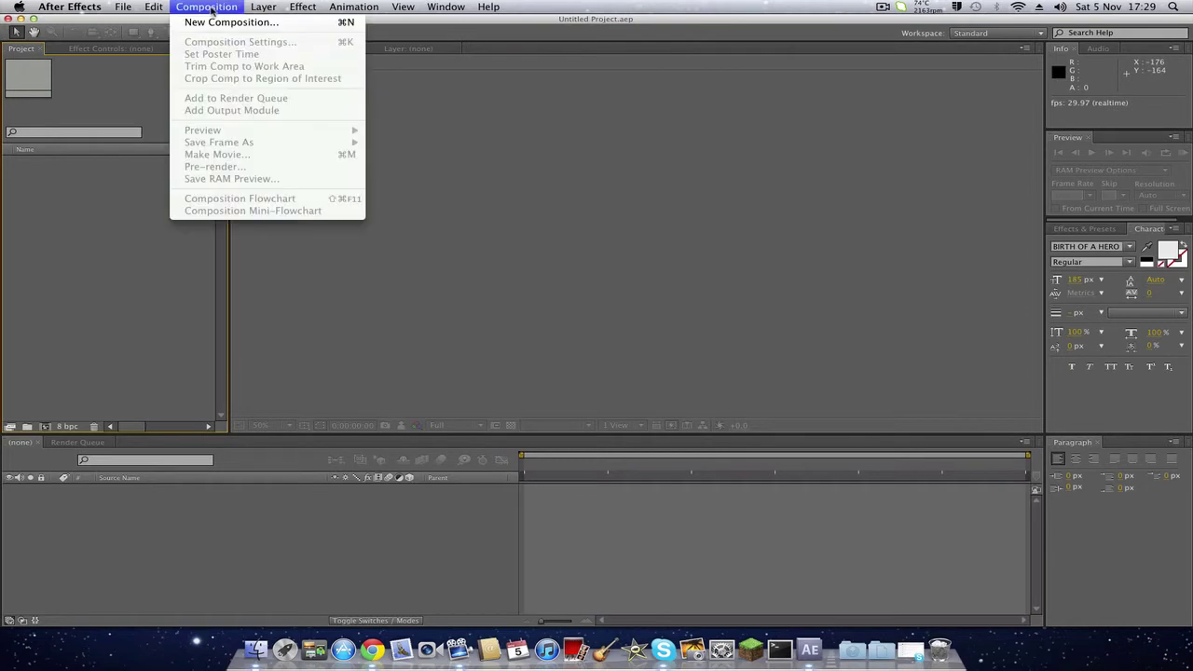
left_click(211, 10)
left_click(209, 9)
left_click(207, 23)
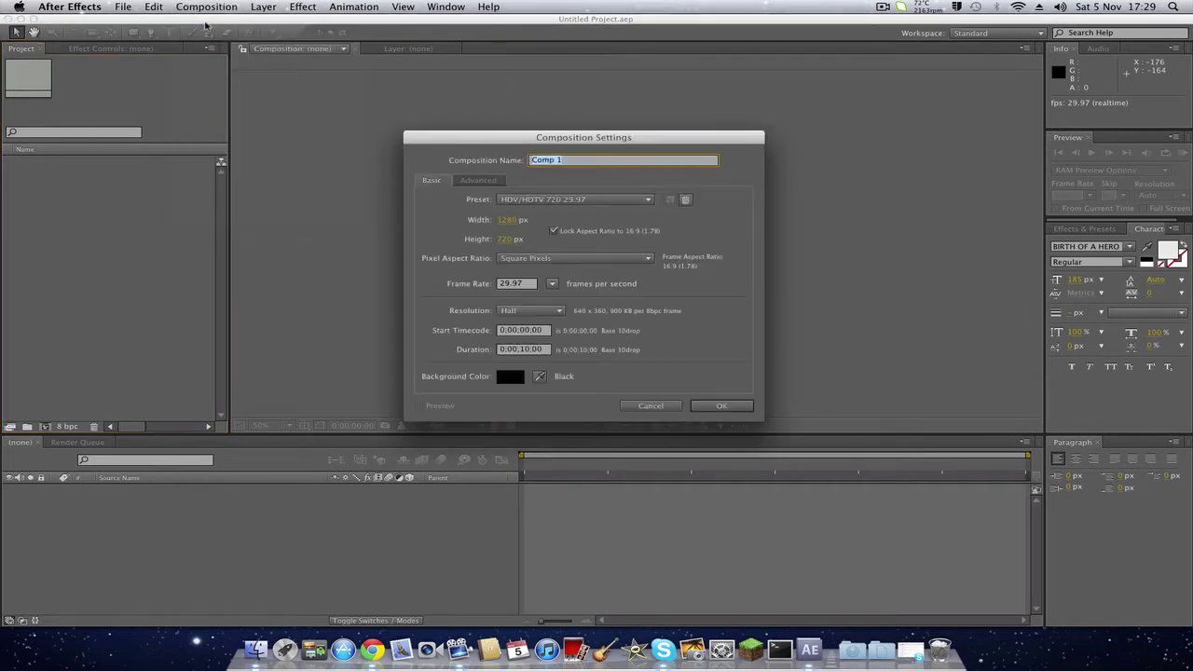
Create Comp 1 with the HDV/HDTV 720 29.97 preset and a 0;00;10;00 duration.
left_click(505, 204)
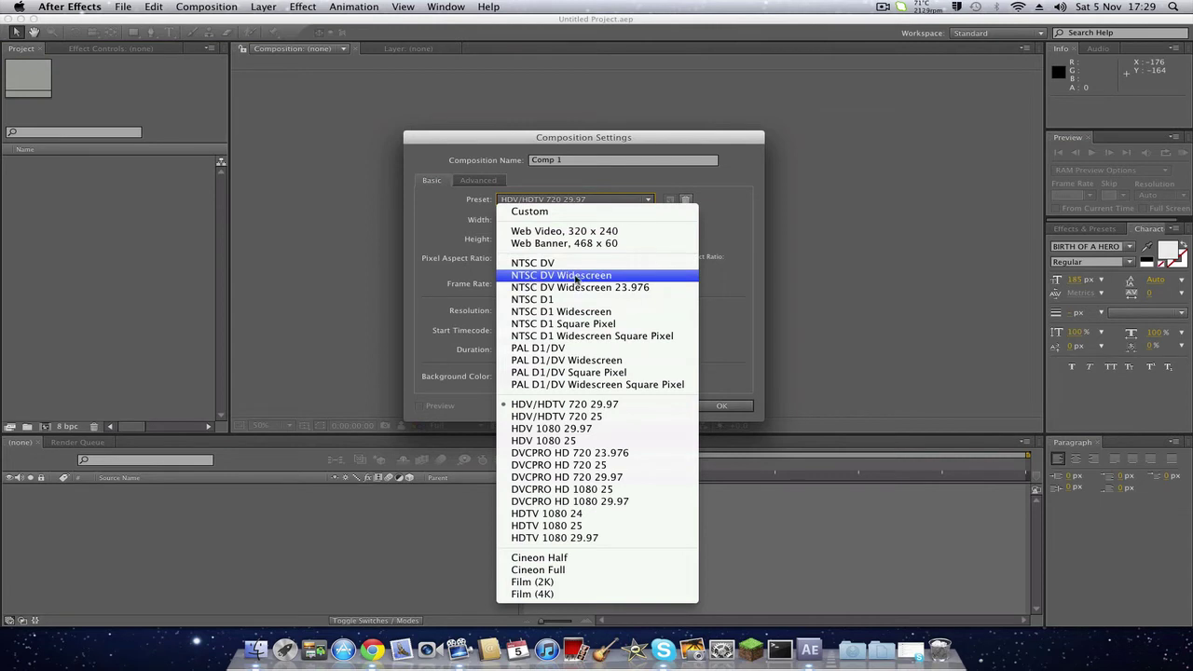
left_click(518, 405)
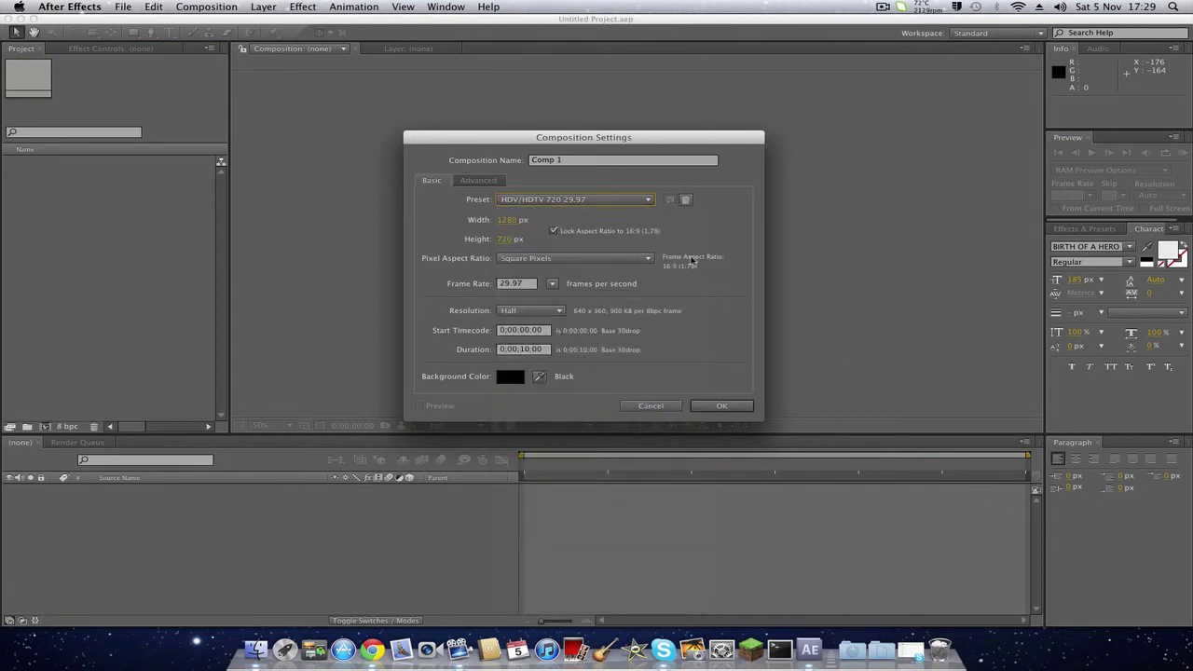
left_click(528, 349)
left_click_drag(521, 349, 531, 349)
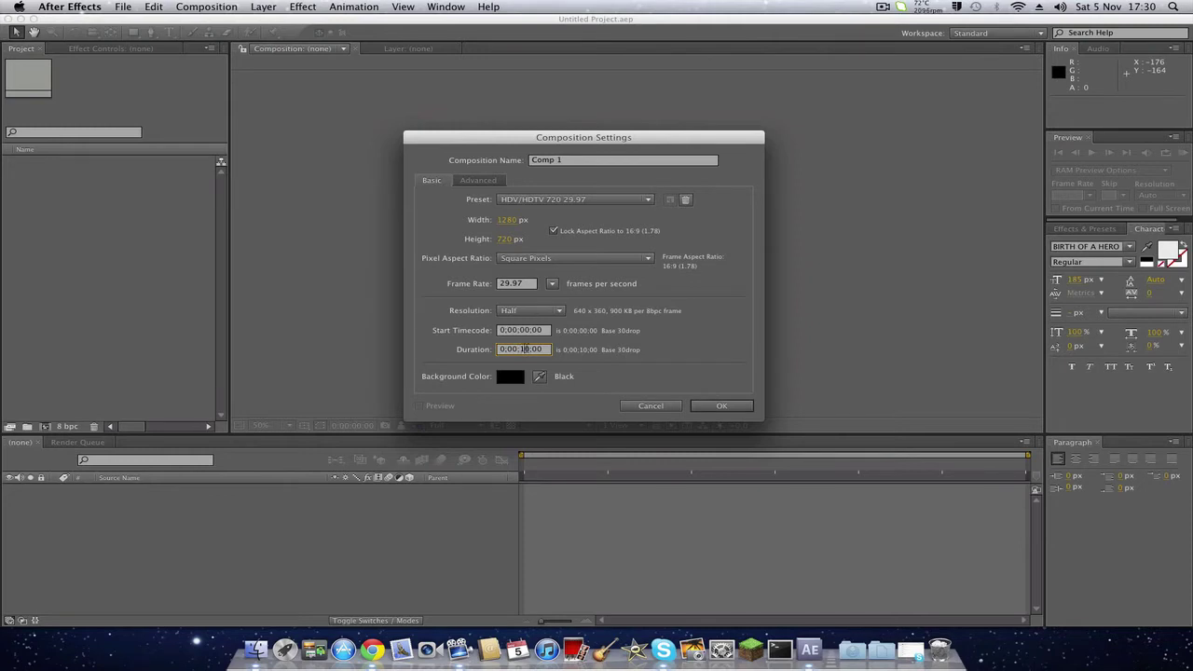
key("Tab")
left_click_drag(613, 138, 611, 137)
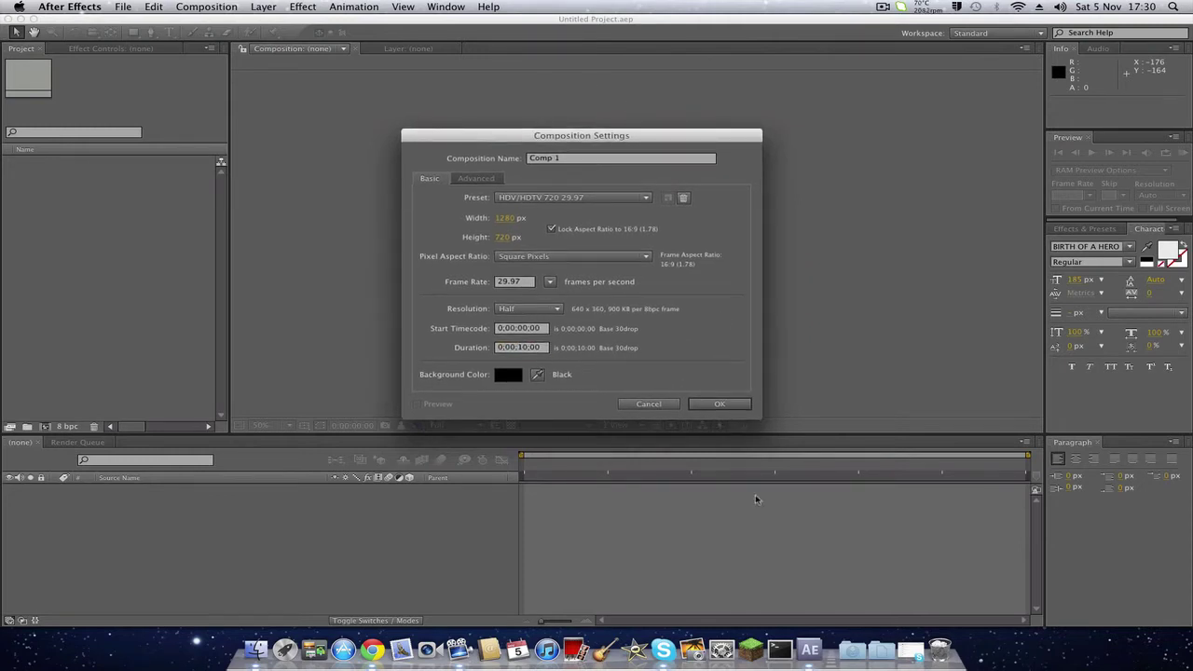
left_click(716, 404)
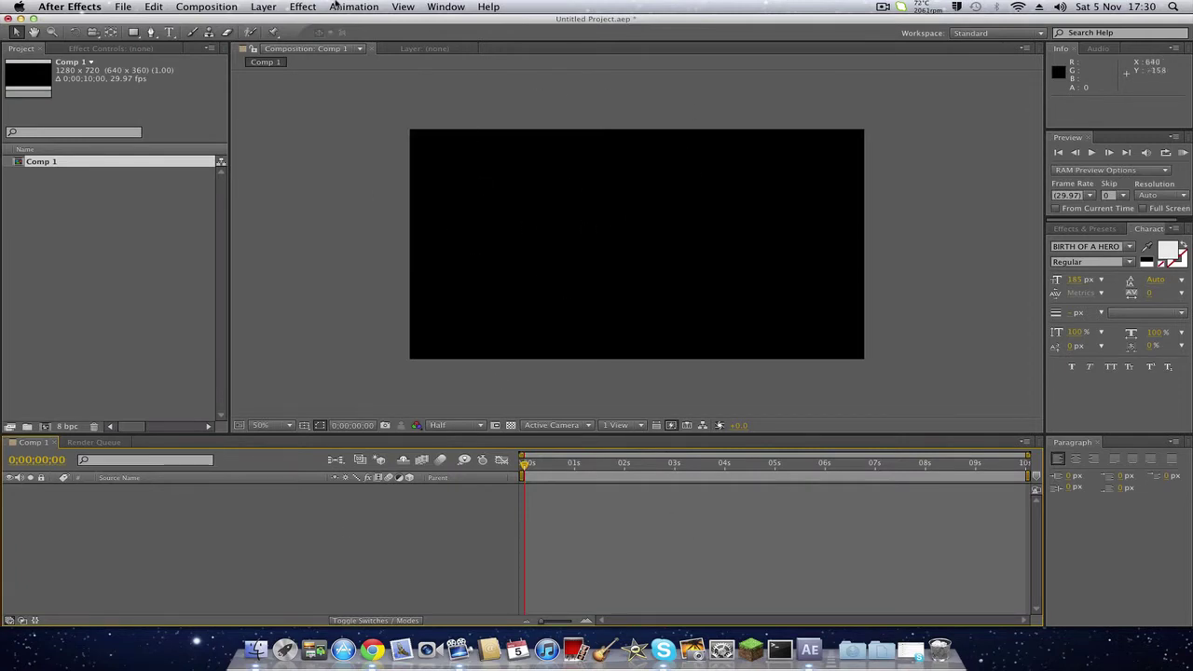
Add a text layer reading 'KyranL123' in the Composition viewer.
left_click(169, 32)
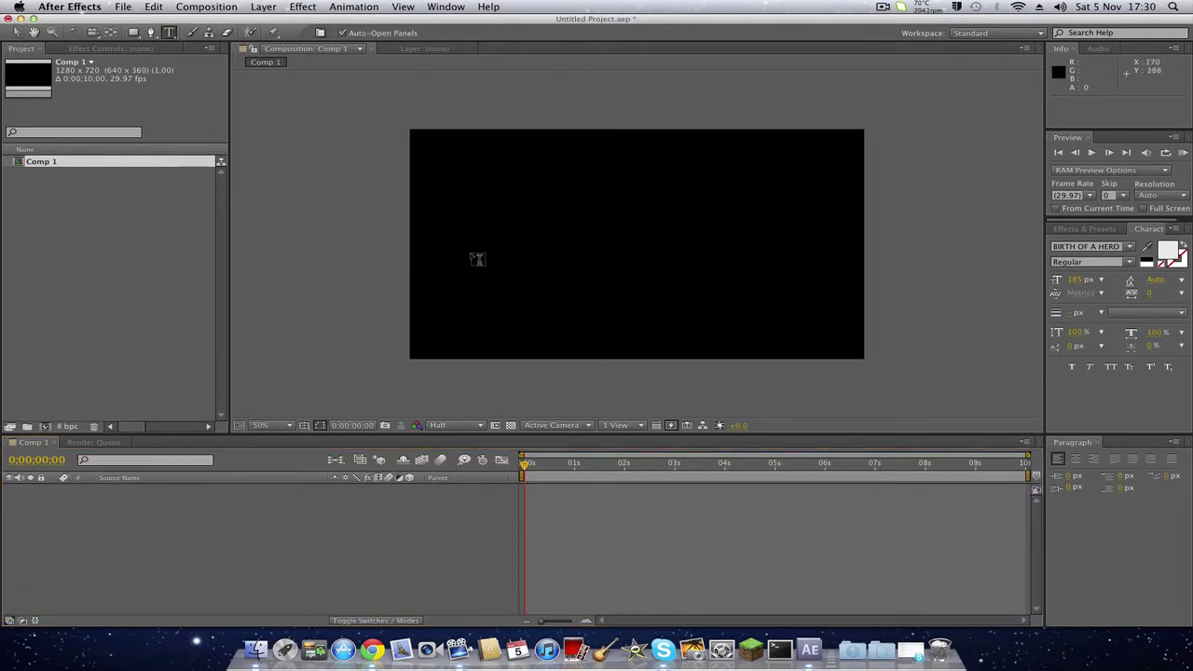
left_click(475, 259)
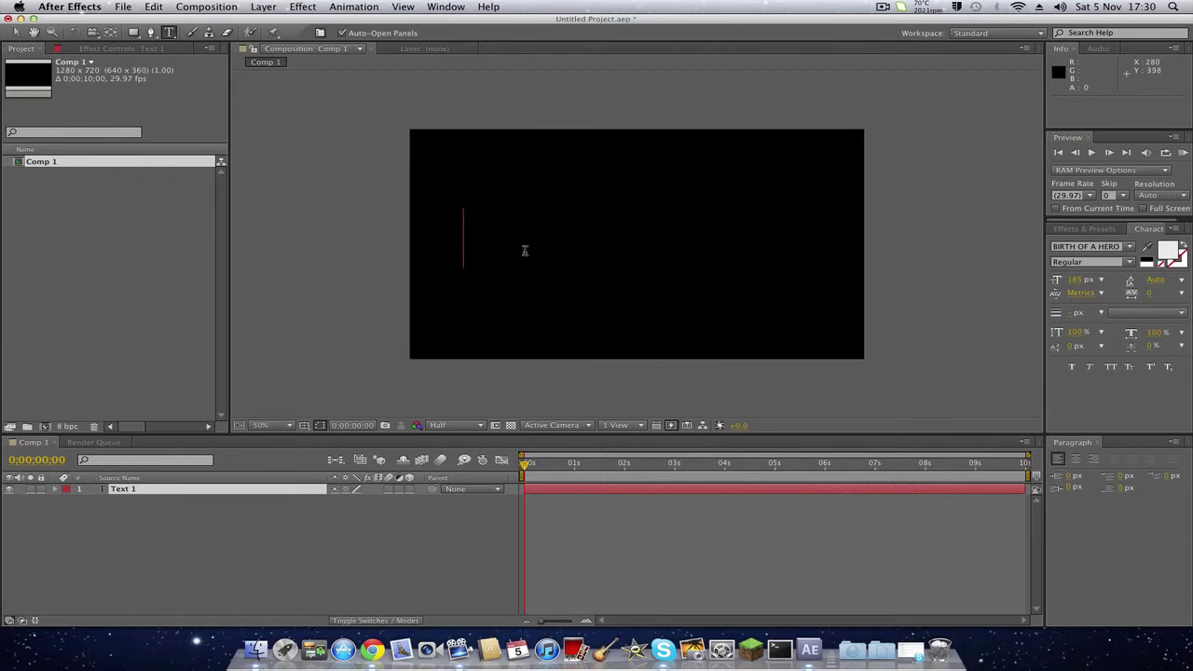
left_click(462, 240)
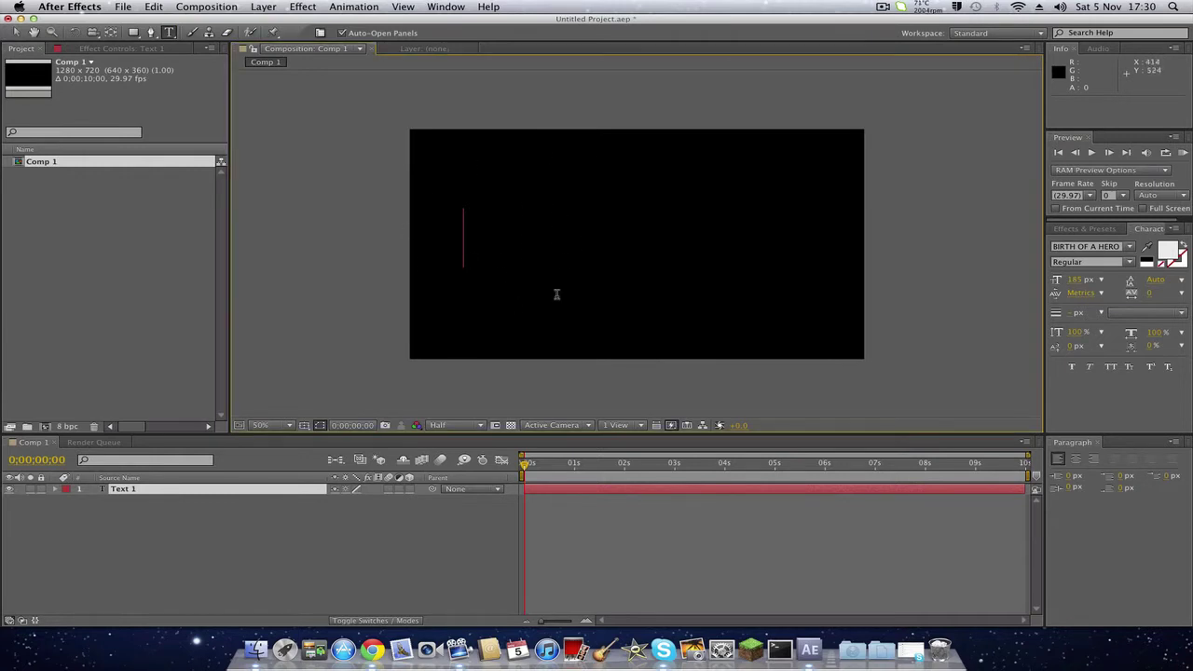
type("Kyean")
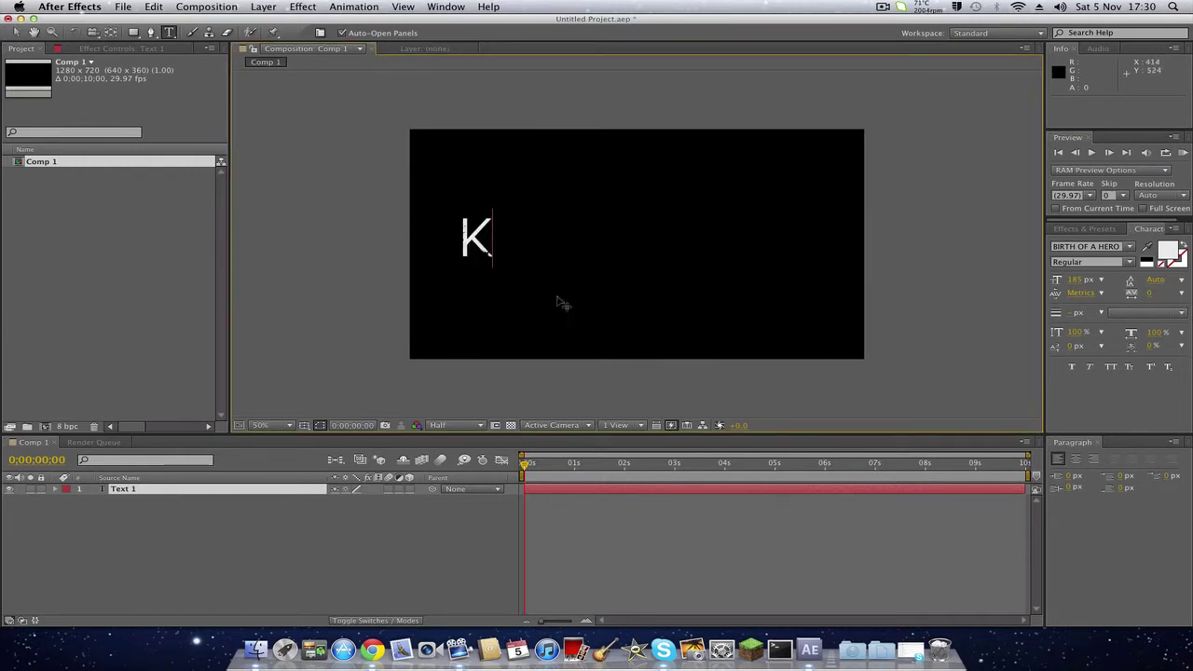
key("BackSpace")
key("BackSpace")
key("BackSpace")
type("ranL123")
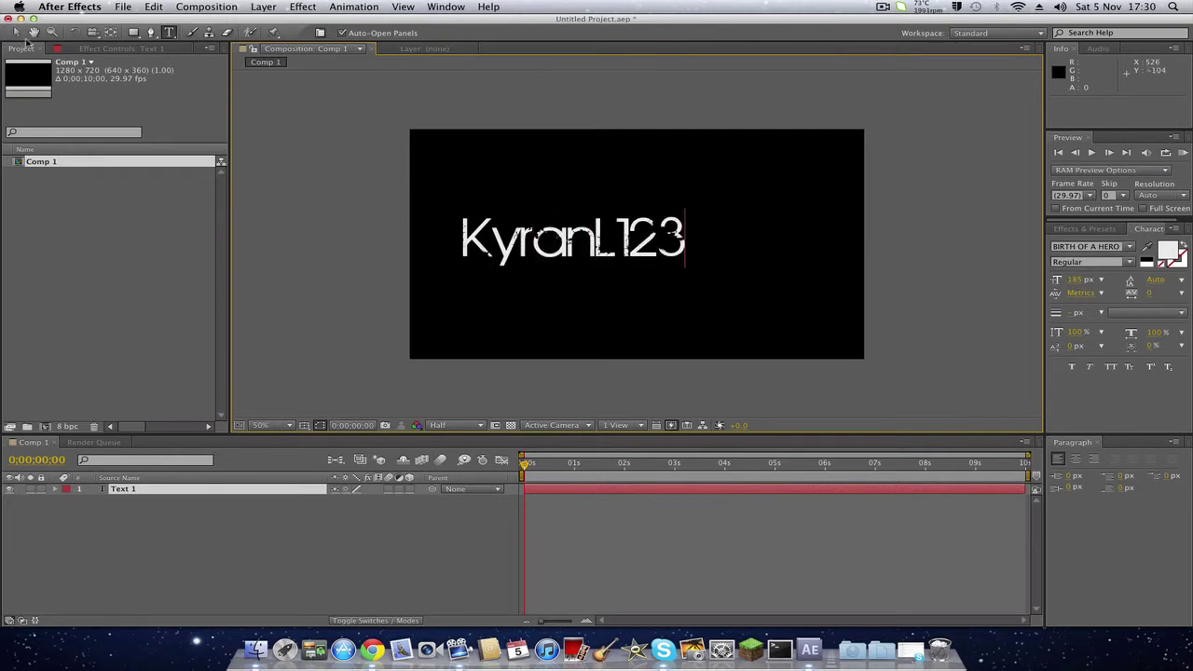
left_click(16, 32)
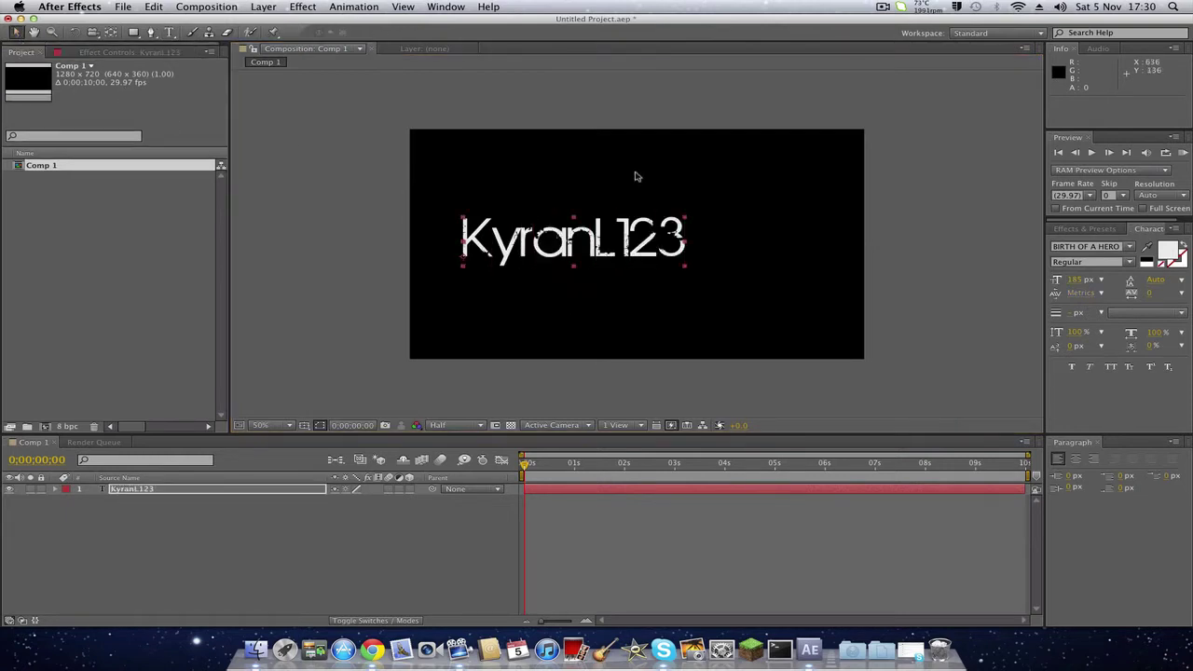
Centre the text, make it 3D, and rotate its Y Orientation to 320°.
left_click_drag(565, 232, 629, 241)
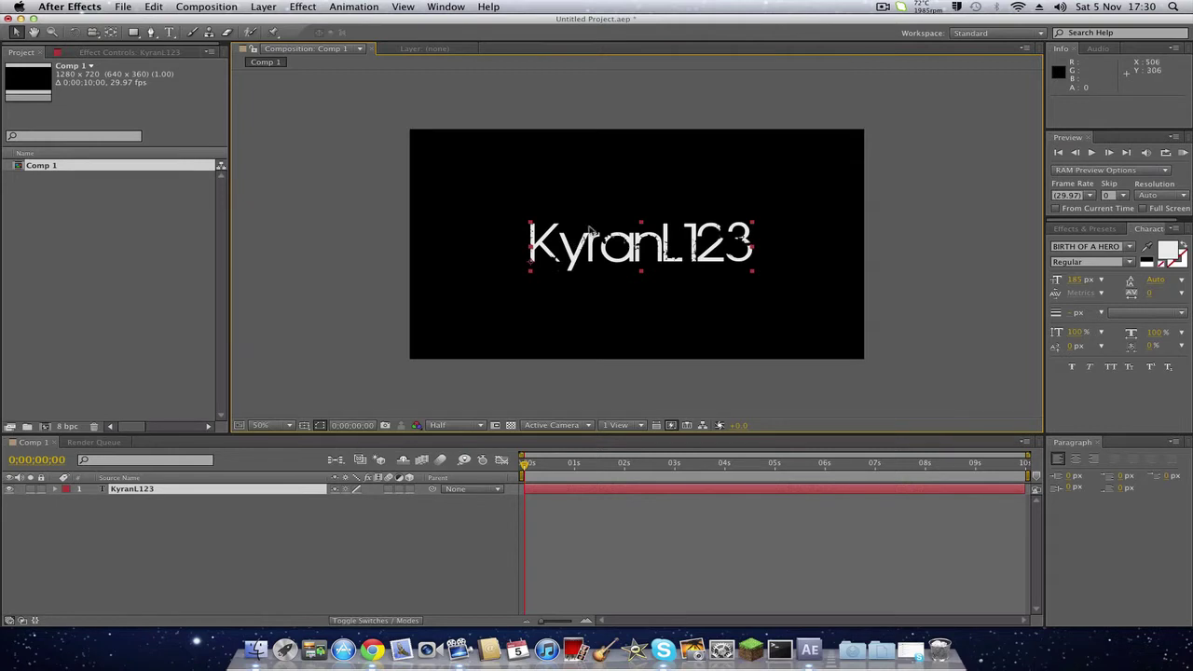
left_click(409, 489)
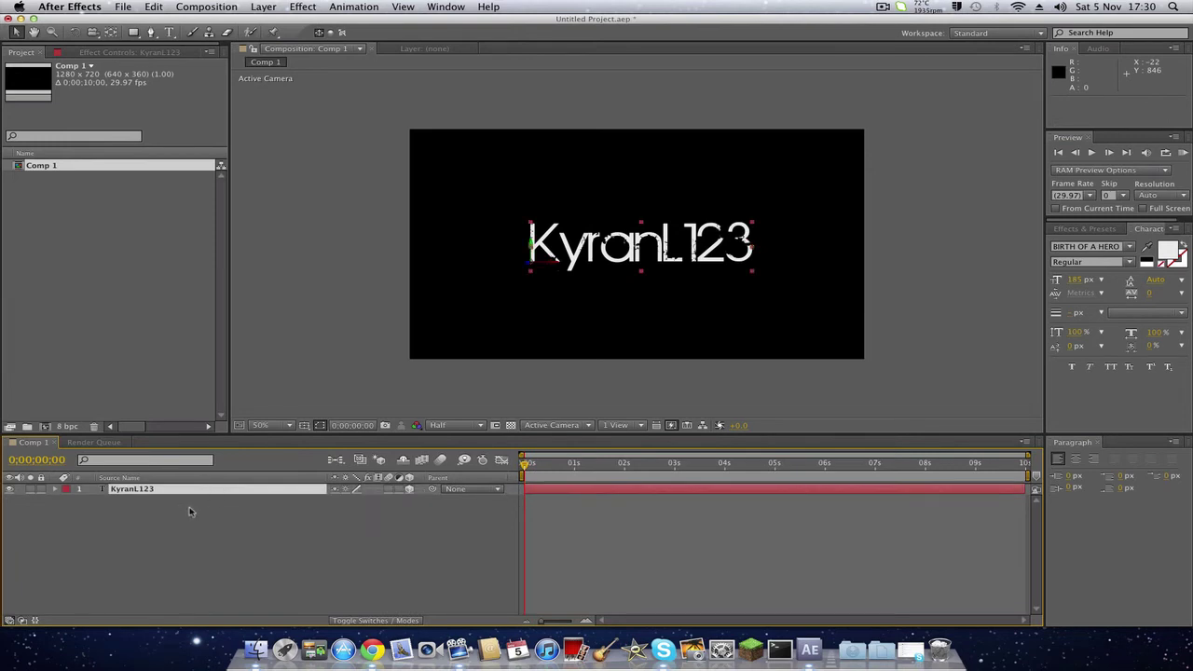
left_click(73, 31)
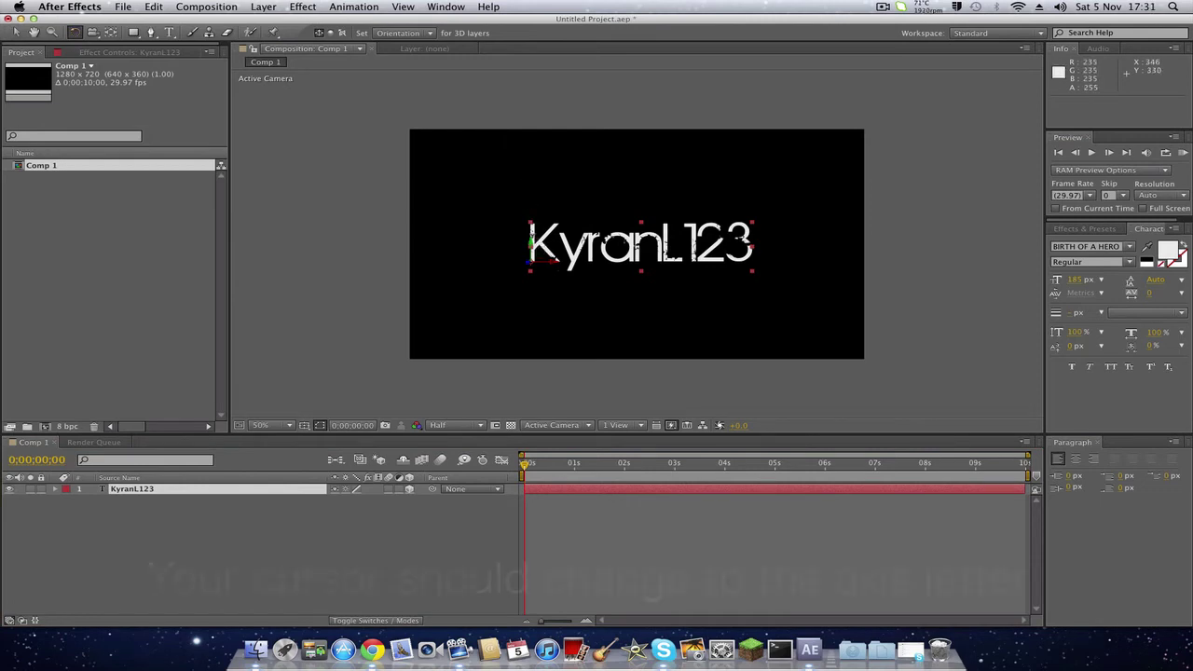
left_click_drag(530, 254, 545, 254)
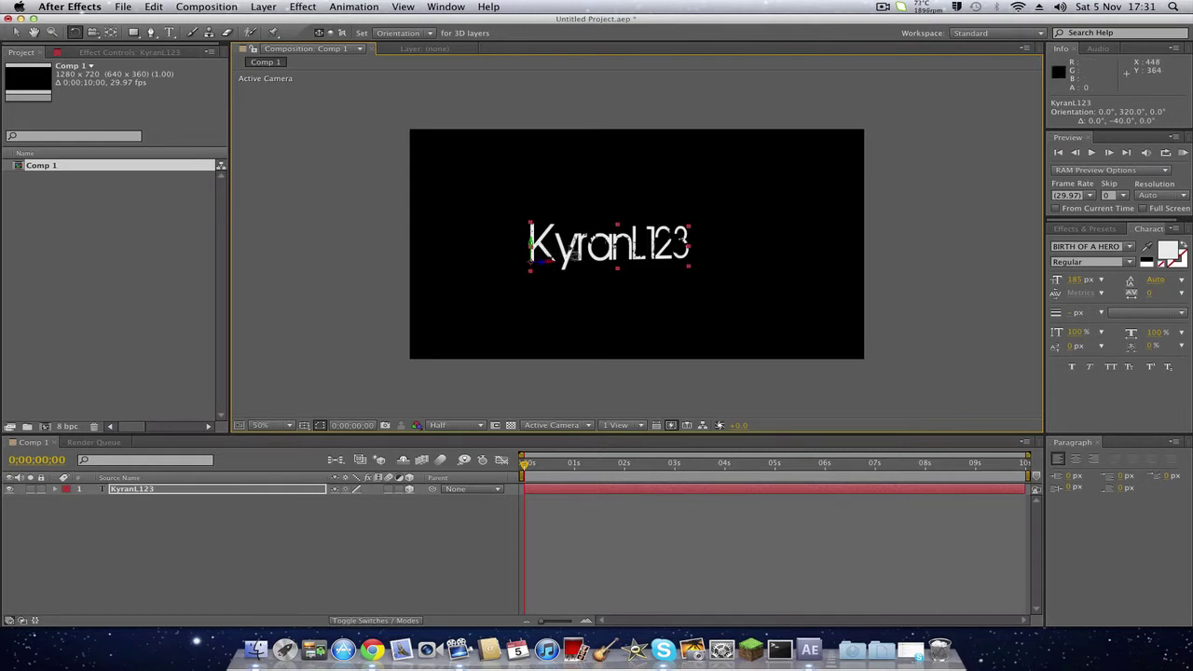
Select the KyranL123 layer and reveal its Position property.
left_click(13, 32)
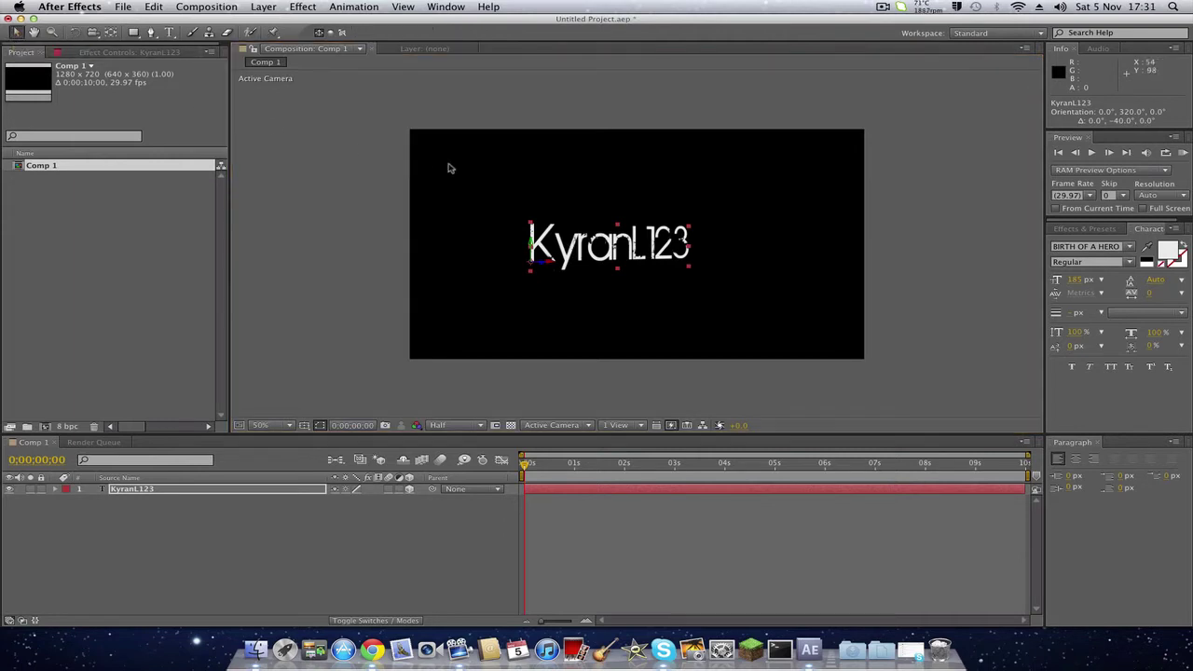
left_click(117, 495)
key("p")
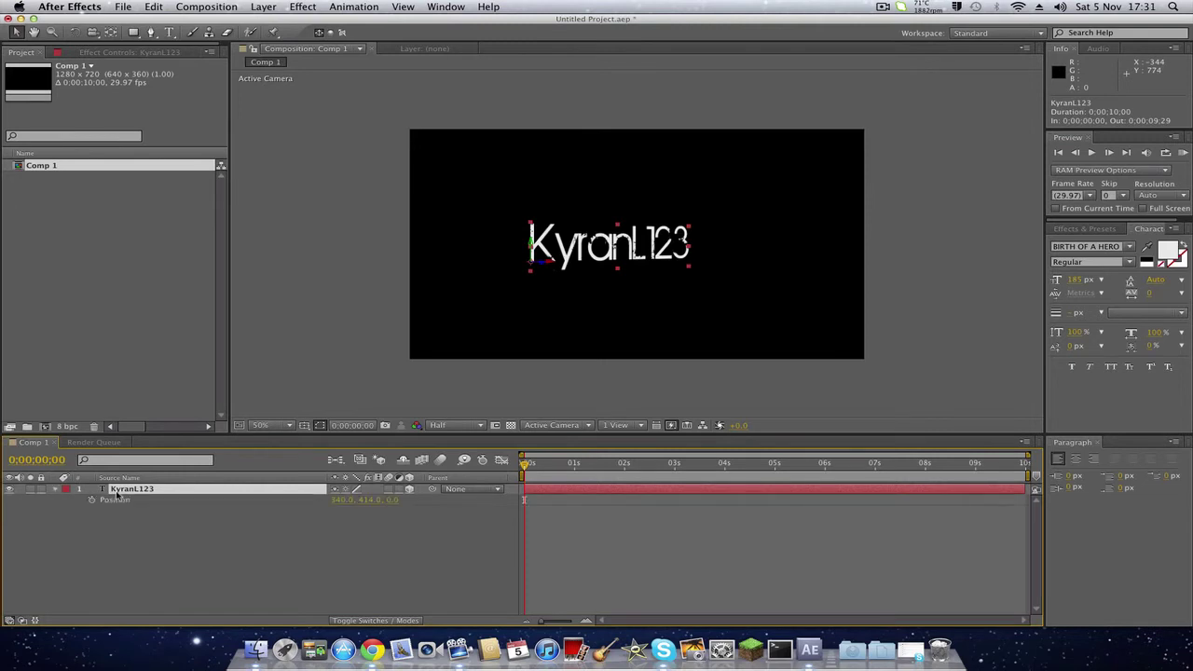
left_click_drag(122, 541, 92, 502)
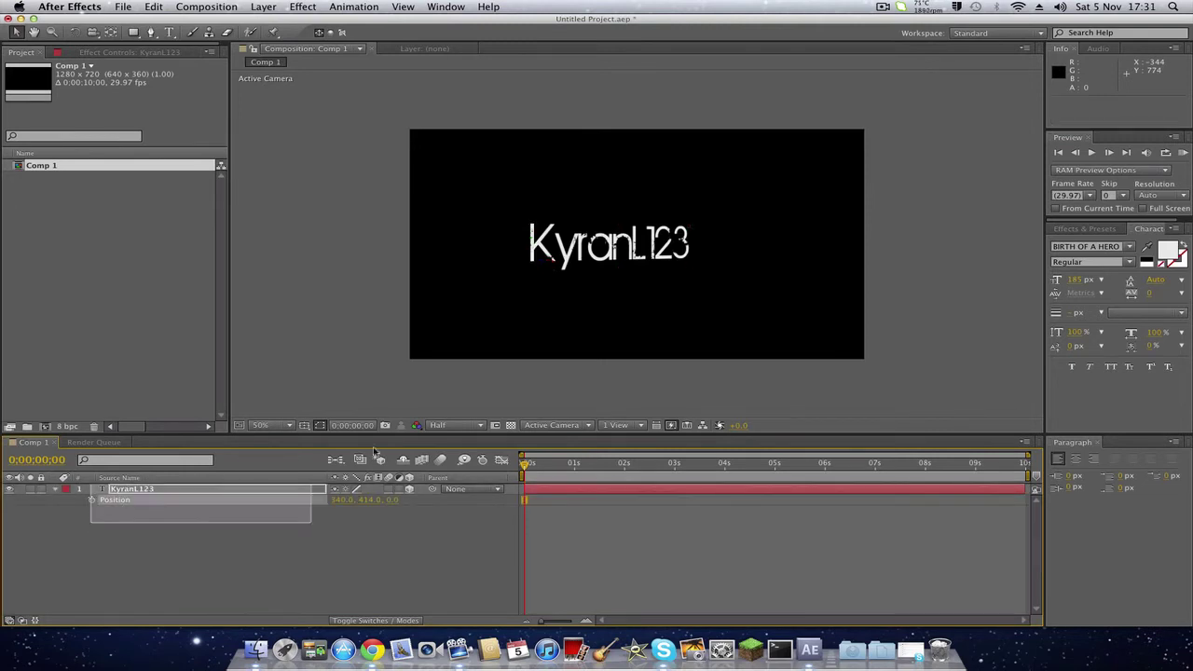
left_click_drag(450, 524, 114, 539)
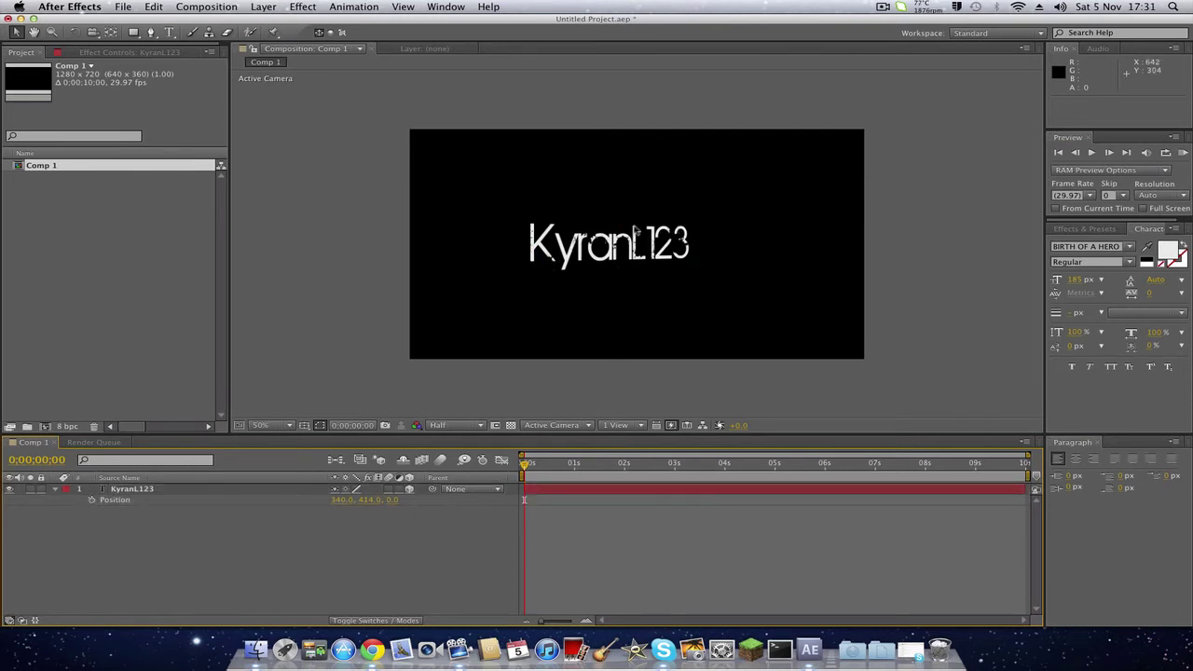
Move the text off the left edge and keyframe Position -412.7, 414.0, -631.6 at 0:00:00:00.
left_click(607, 263)
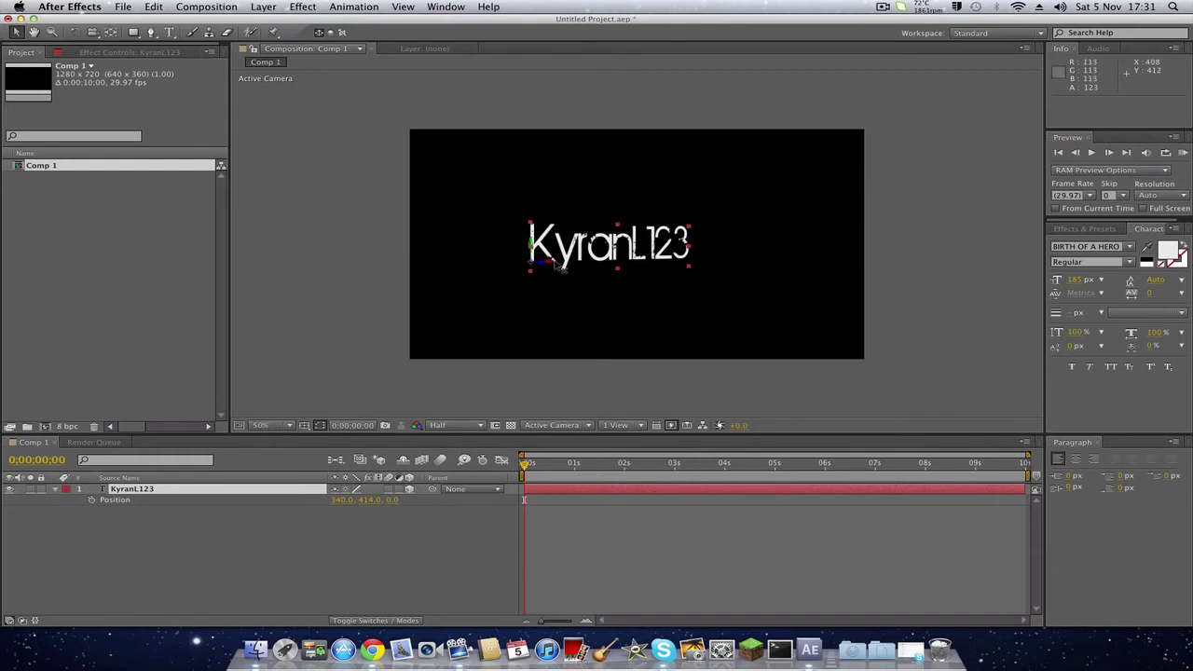
left_click_drag(557, 266, 519, 266)
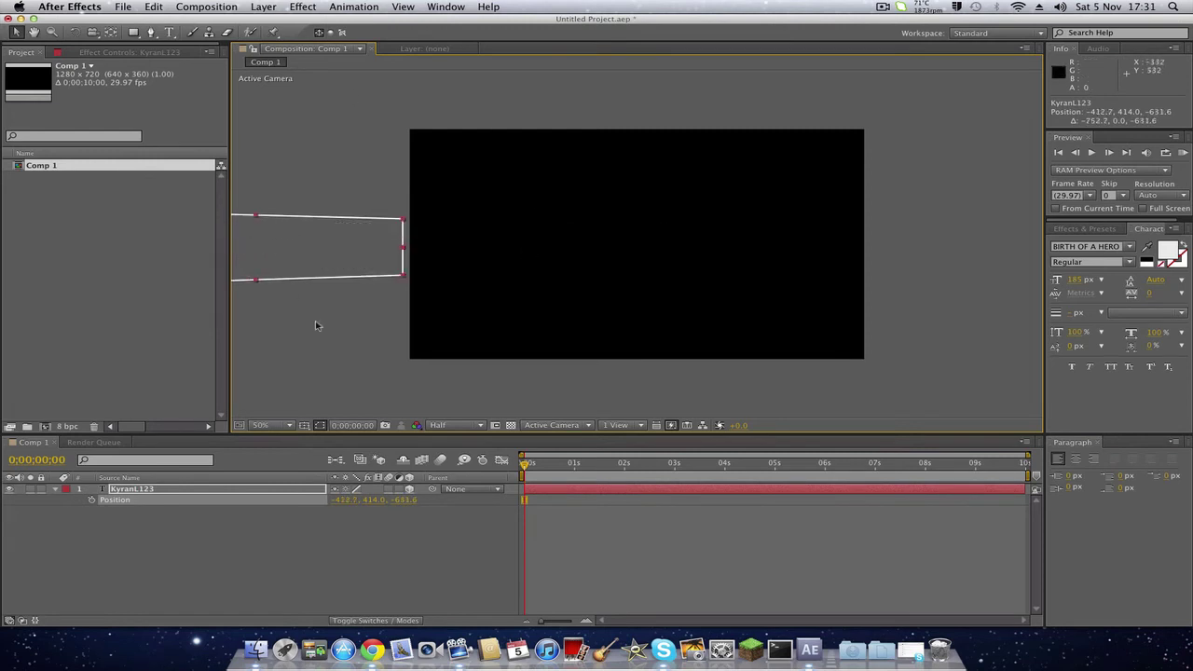
left_click(293, 345)
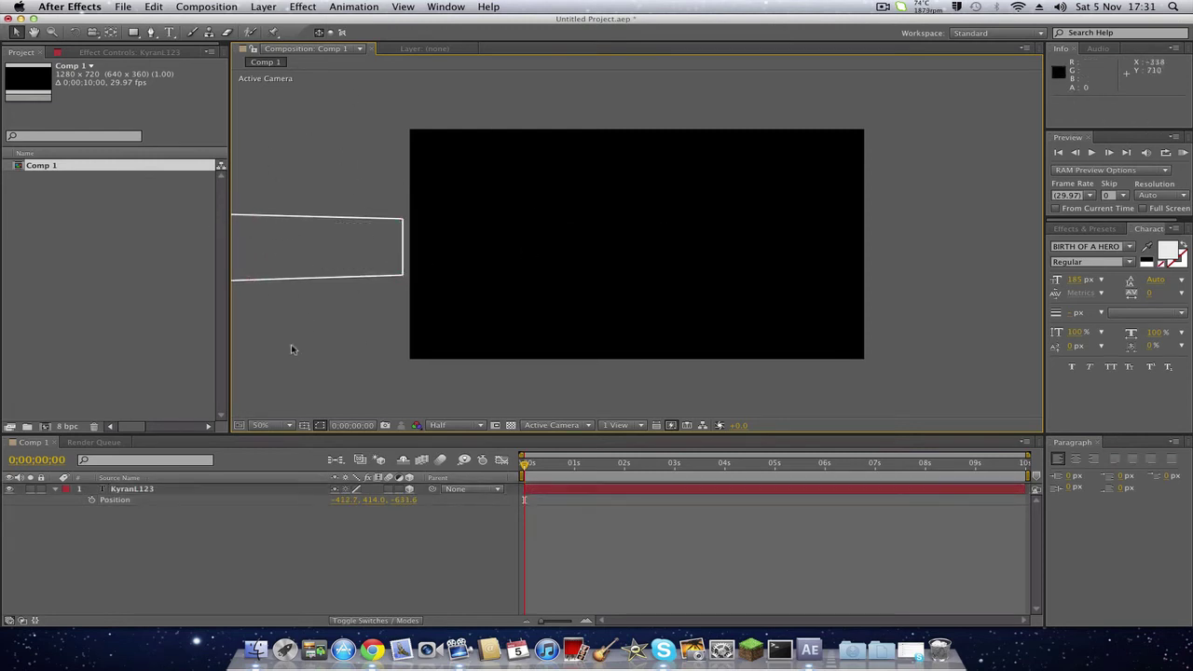
left_click(323, 259)
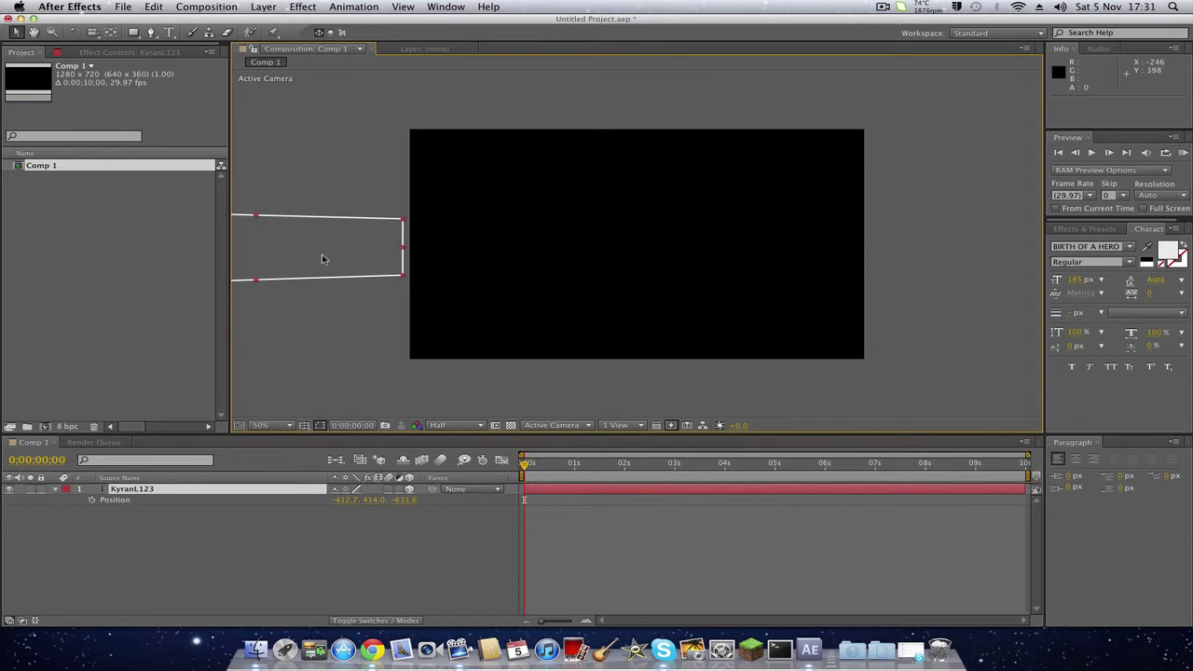
left_click(92, 500)
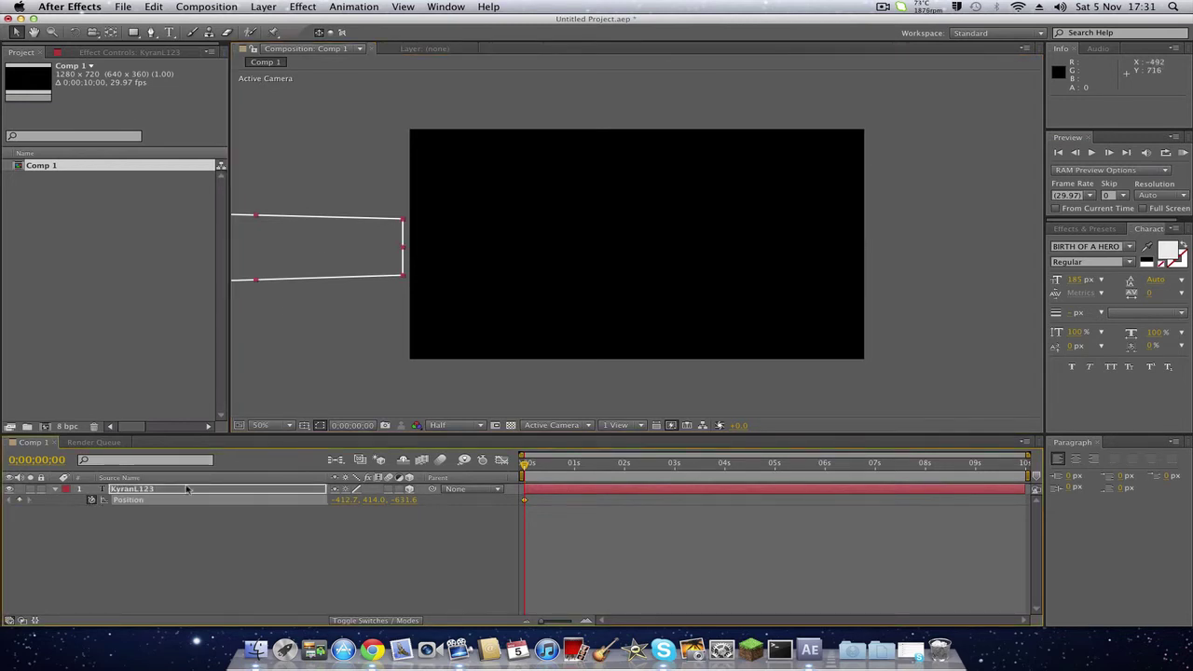
Slide the text into frame at 0:00:00:15, Position 169.1, 414.0, -143.4.
left_click(587, 622)
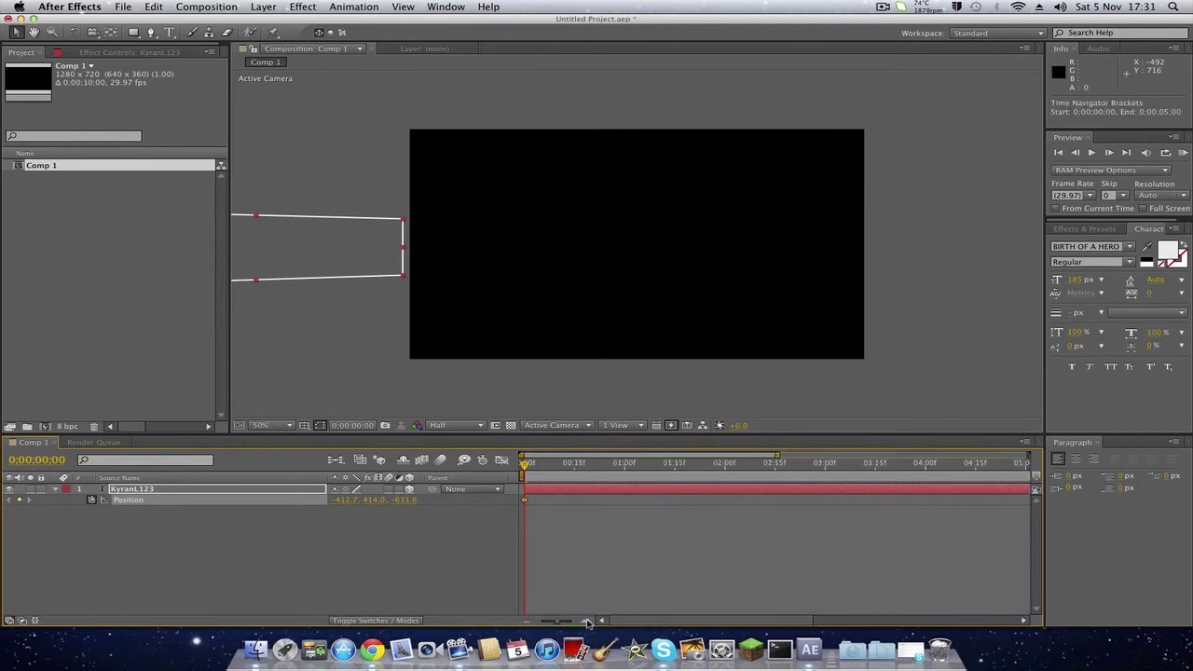
left_click_drag(524, 470, 575, 471)
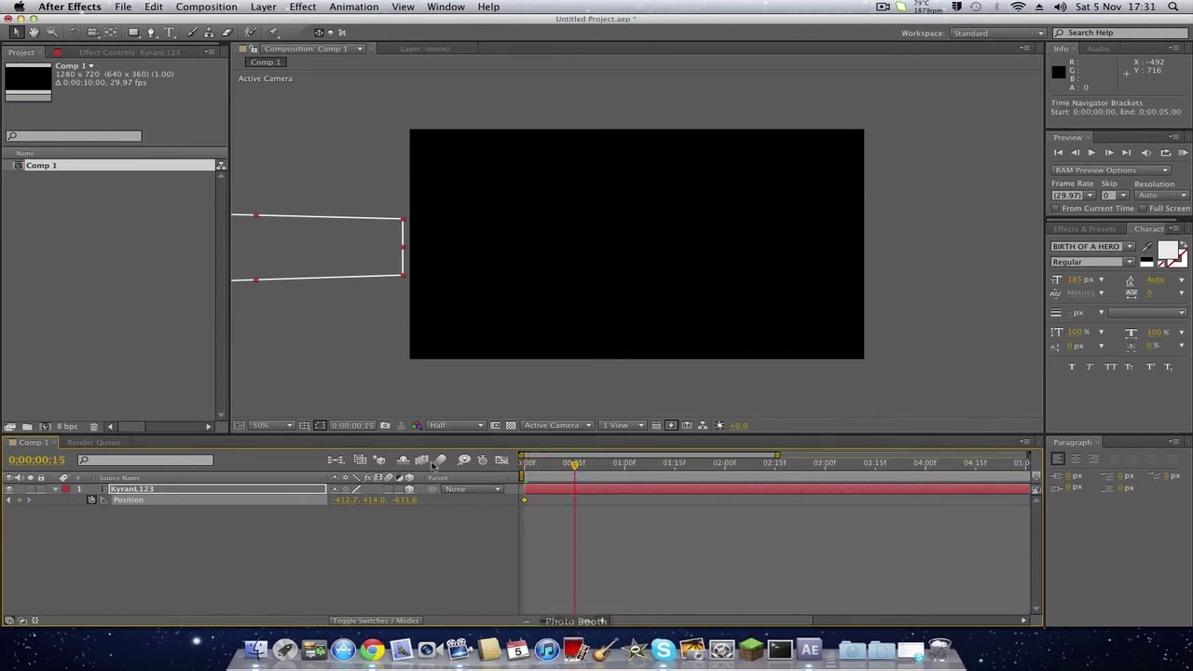
key("comma")
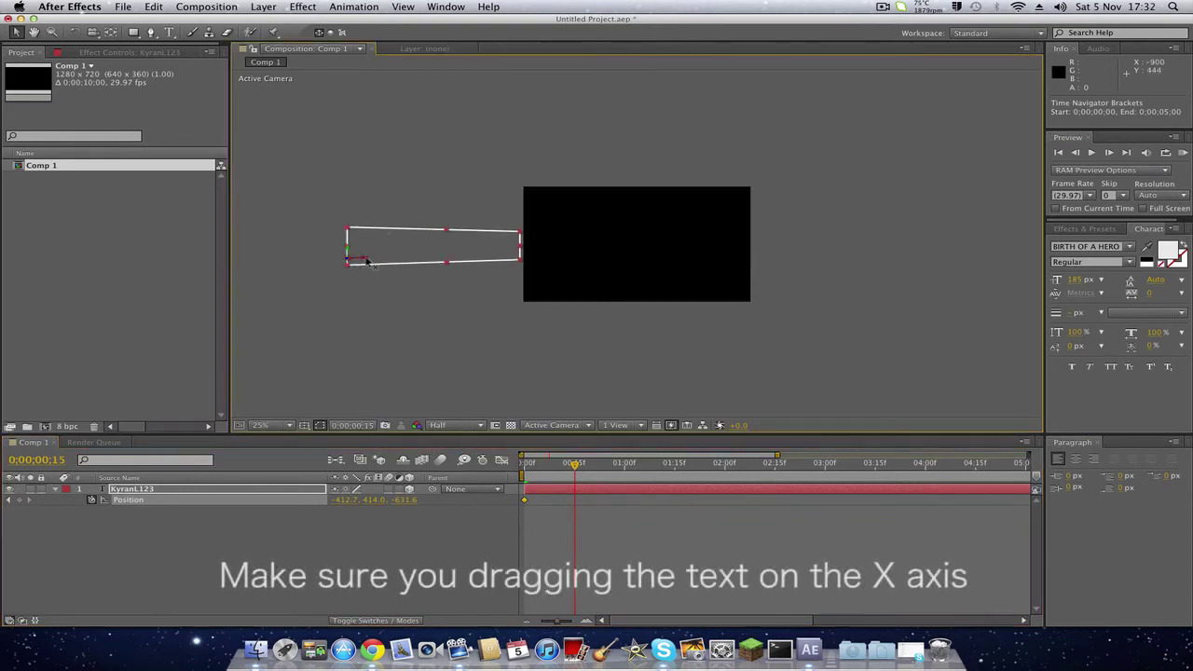
left_click_drag(364, 258, 377, 261)
key("period")
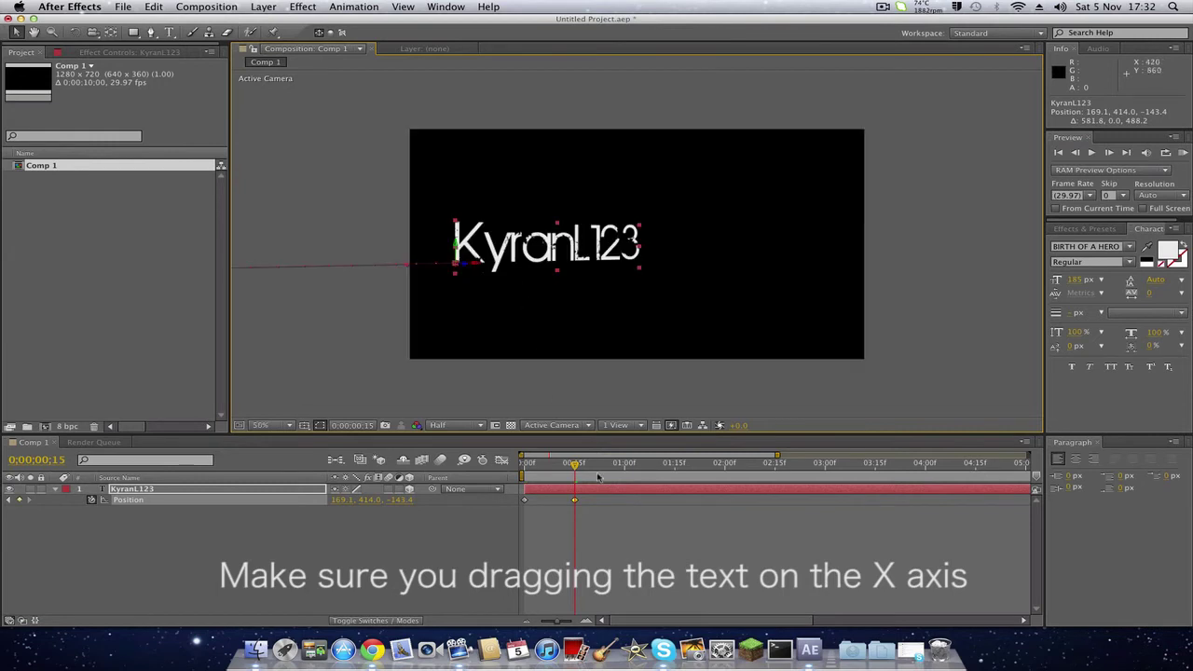
Preview the slide-in animation from the start.
left_click_drag(579, 475, 483, 460)
key("space")
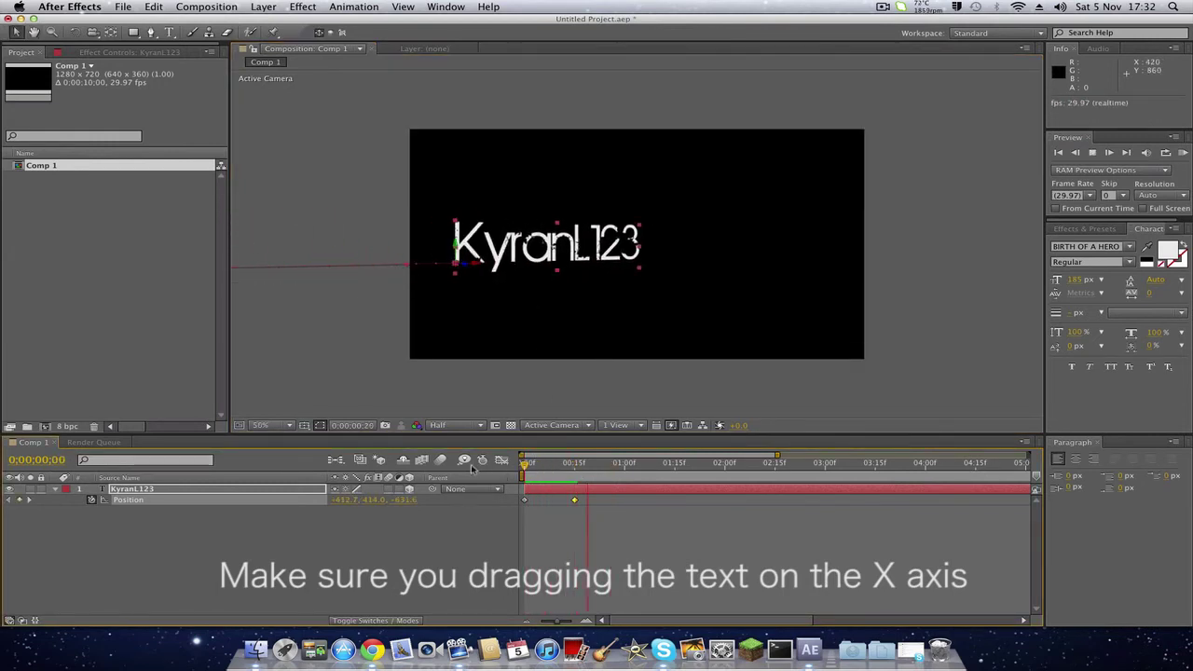
left_click_drag(590, 466, 825, 473)
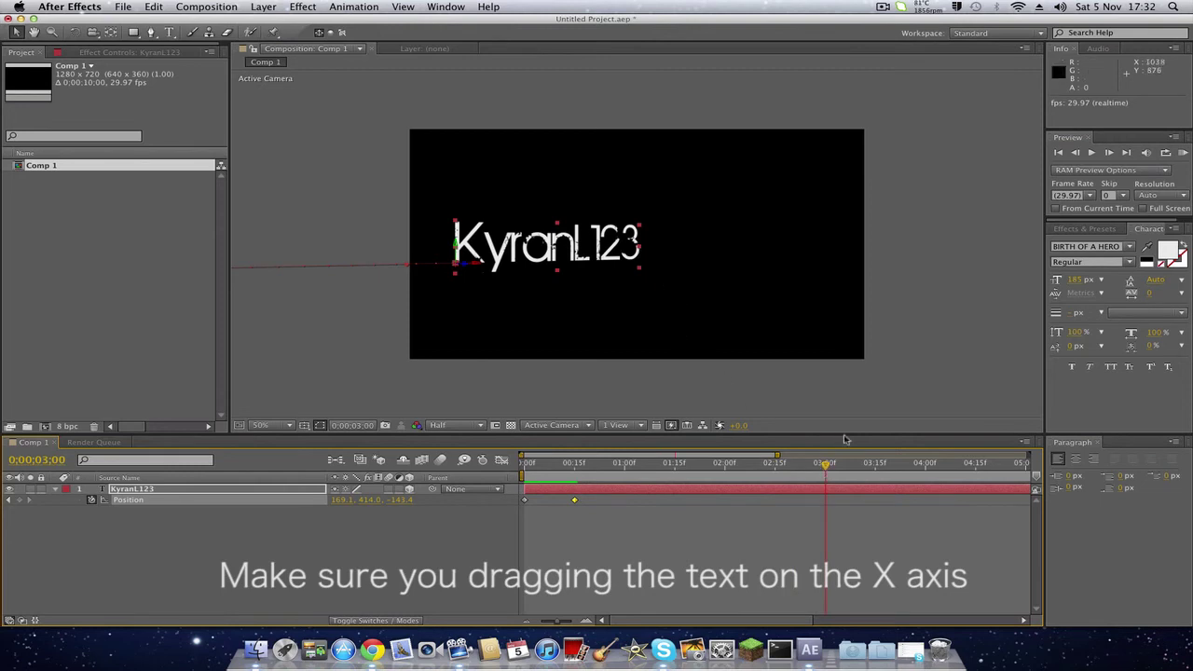
Drift the text right to 276.3, 414.0, -53.4 at 3 seconds, then preview it.
left_click_drag(483, 269, 491, 268)
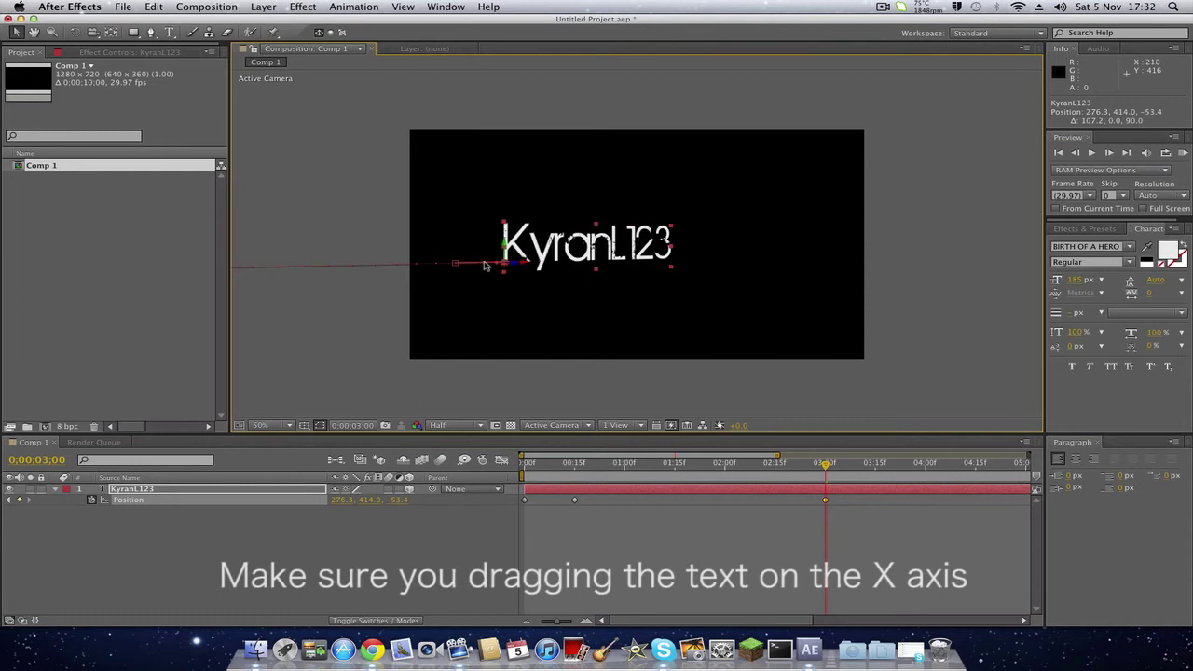
left_click_drag(611, 466, 450, 466)
key("space")
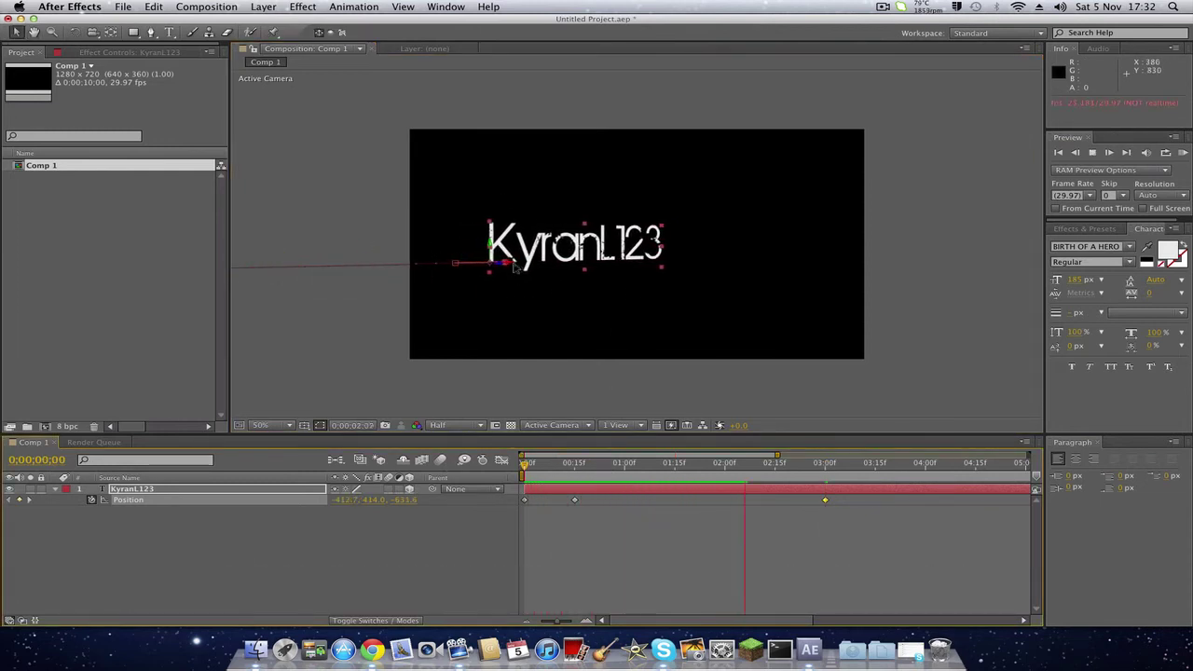
key("space")
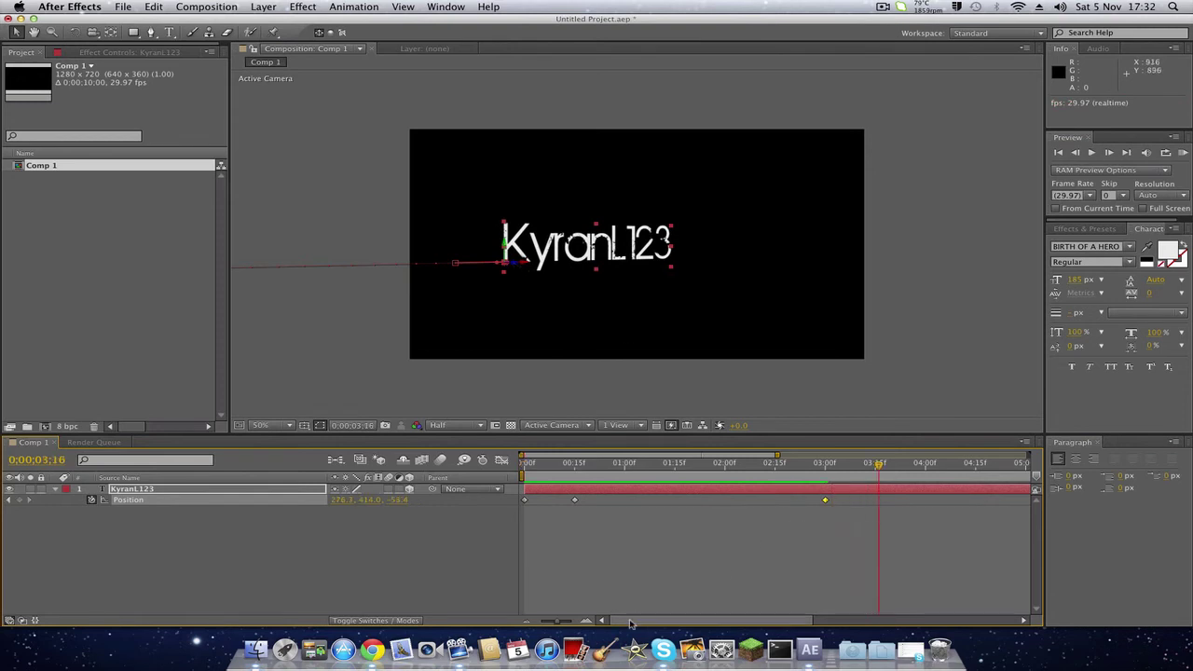
Add an unchanged Position keyframe at 0:00:03:01.
left_click(585, 621)
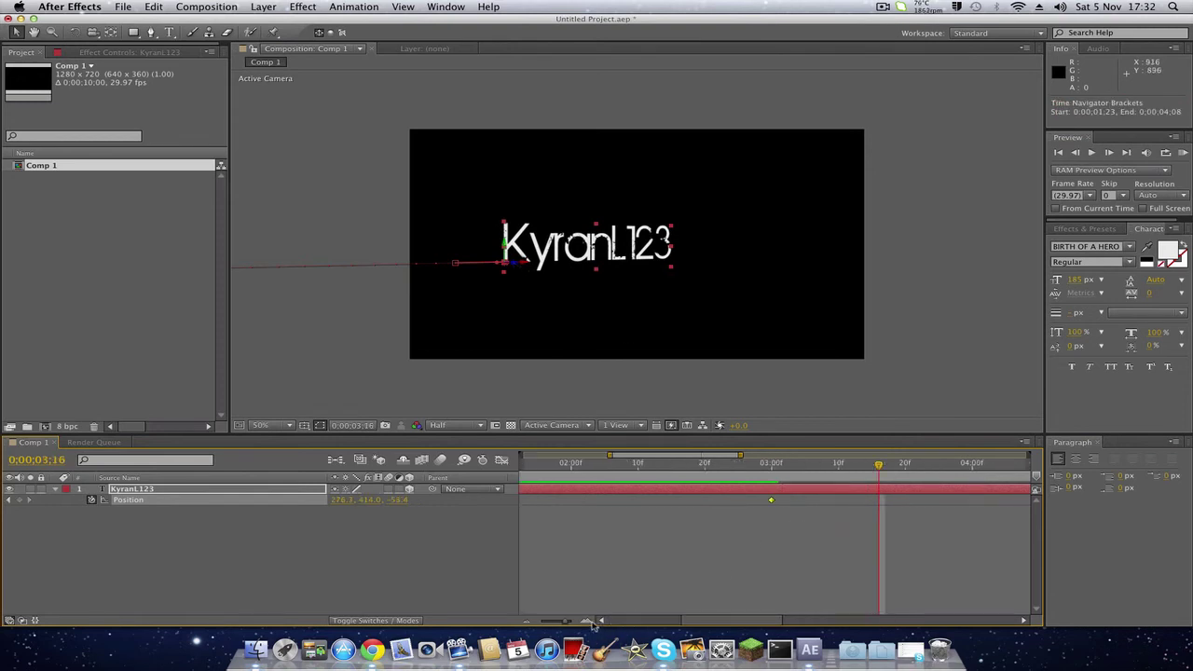
left_click(585, 622)
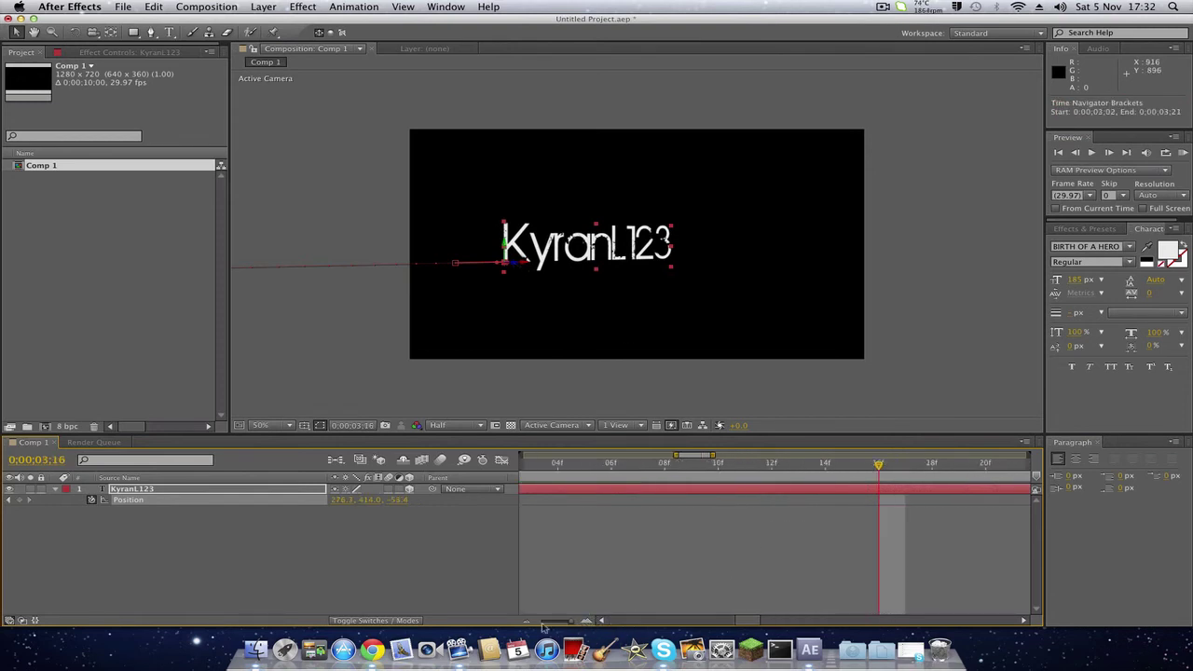
left_click(665, 469)
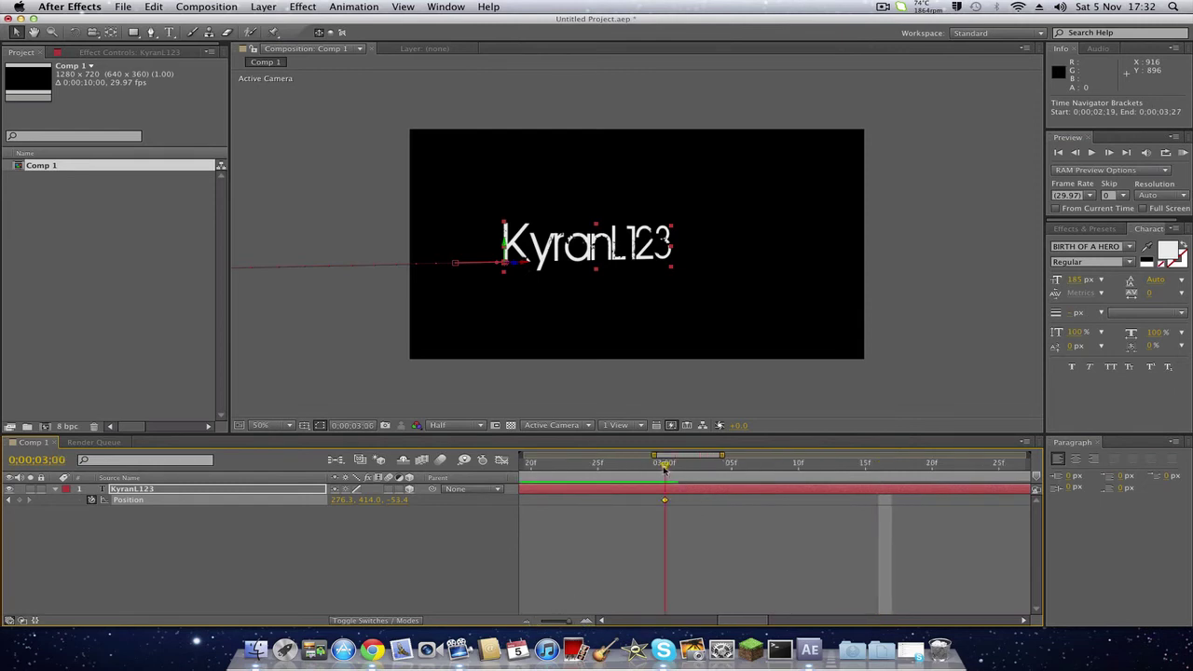
left_click(586, 621)
left_click(587, 621)
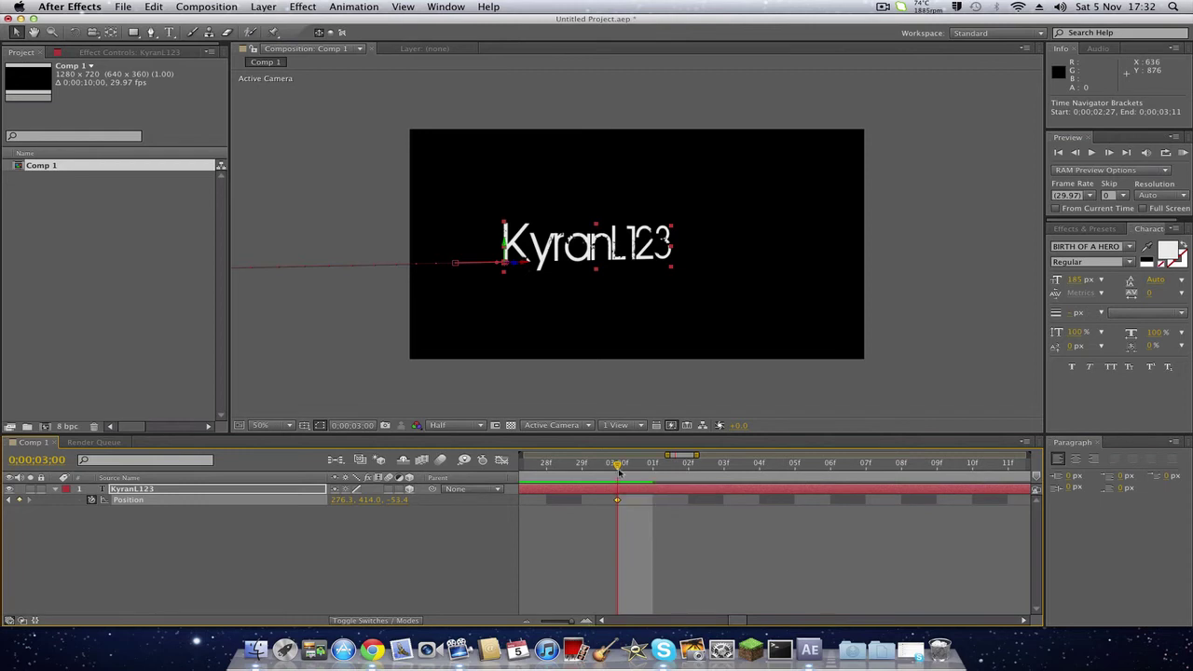
left_click_drag(625, 473, 643, 473)
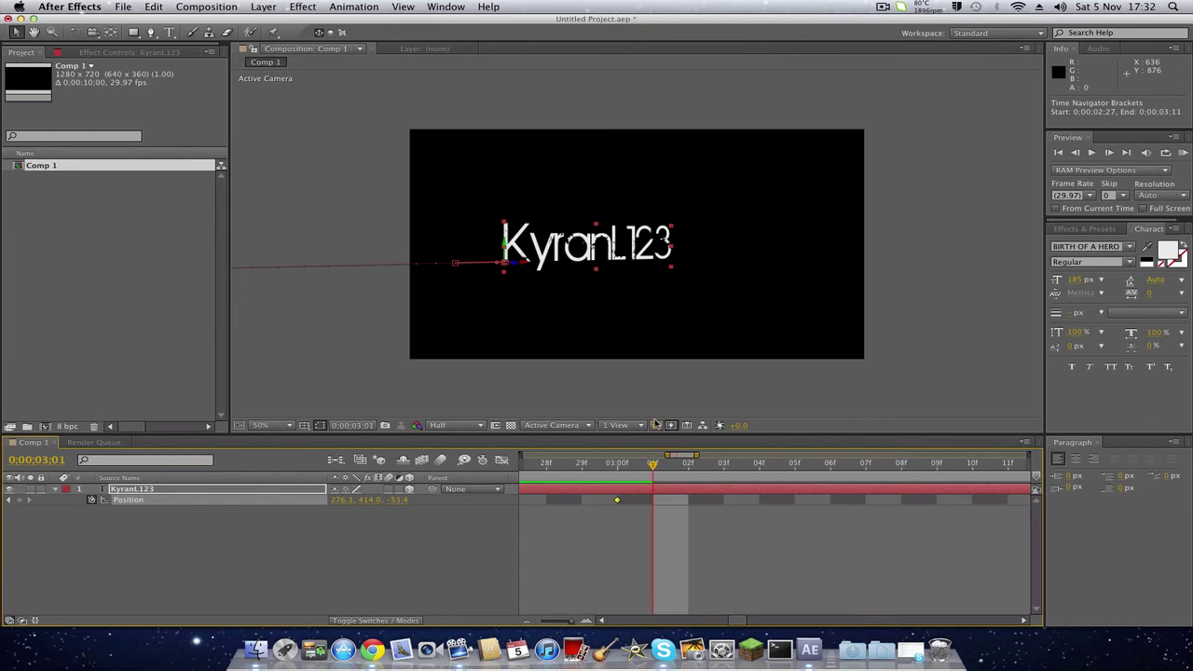
left_click(22, 502)
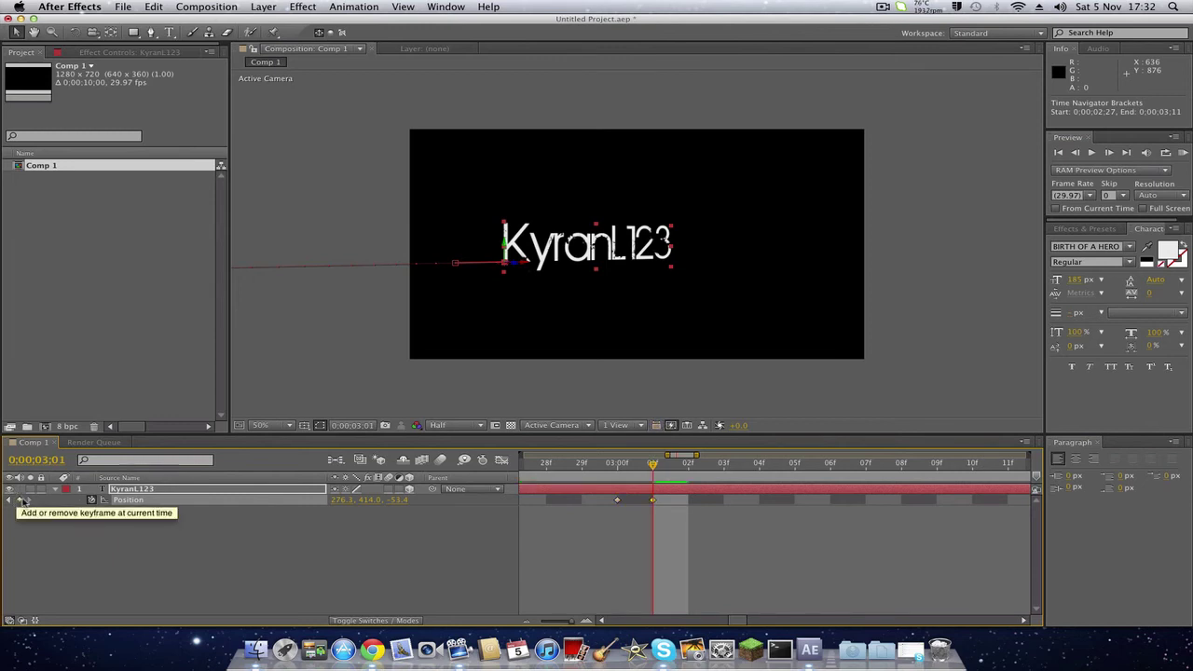
Move the current time to 0:00:03:15.
left_click(525, 619)
left_click(525, 620)
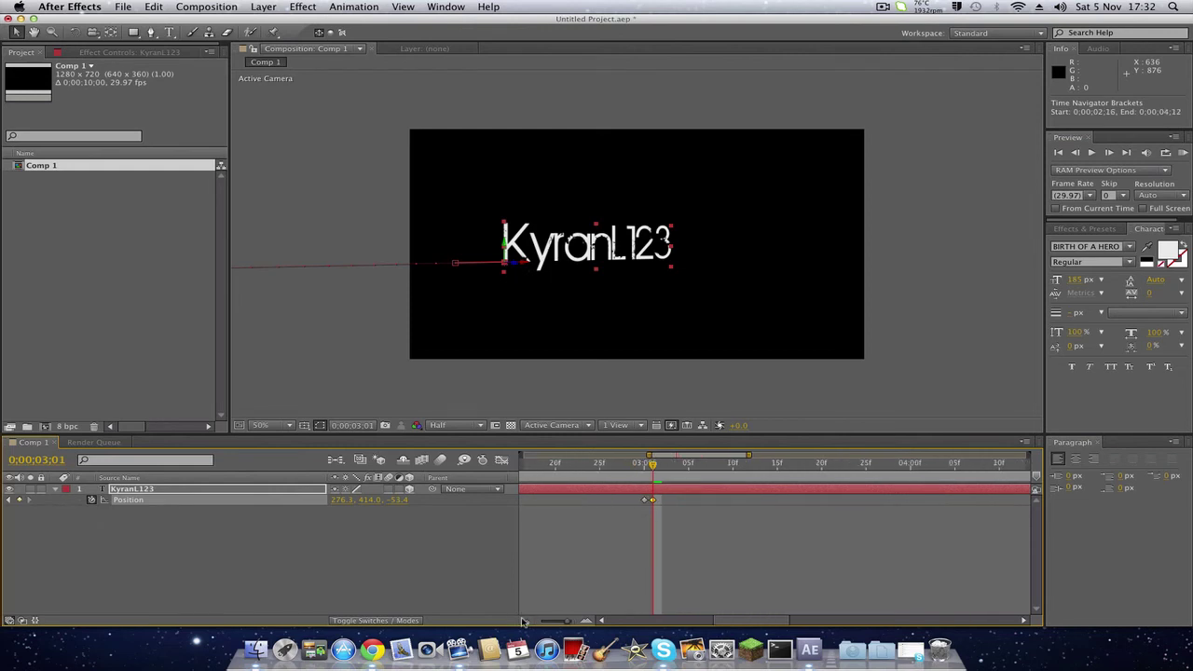
left_click(525, 620)
left_click(525, 621)
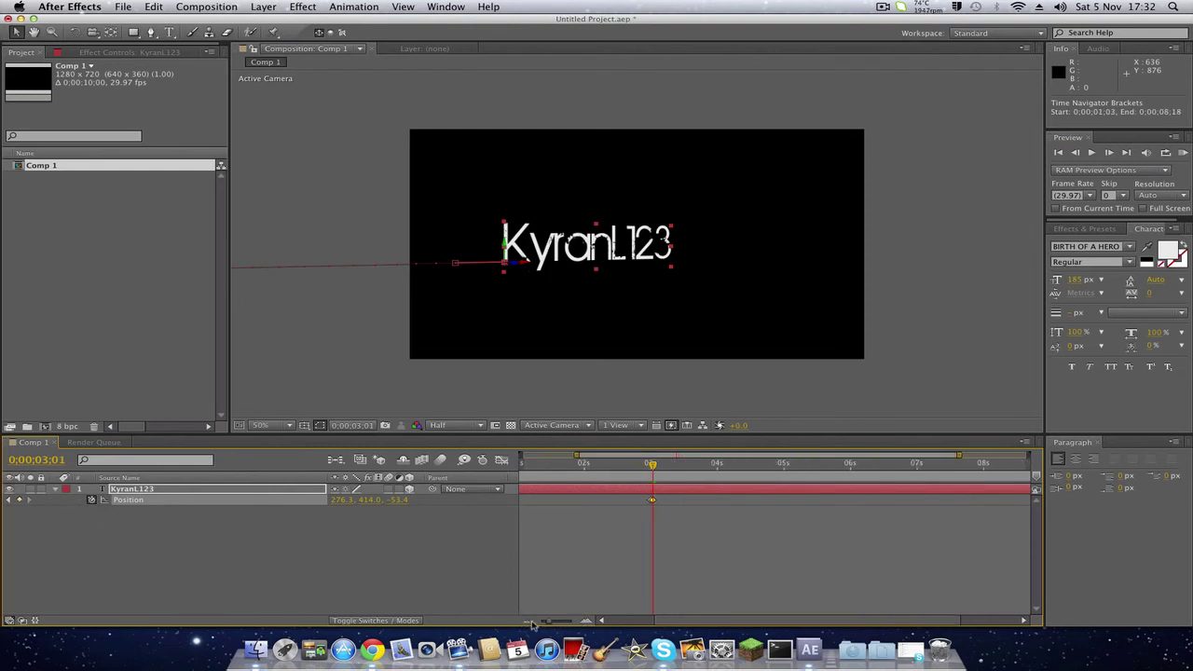
left_click(581, 621)
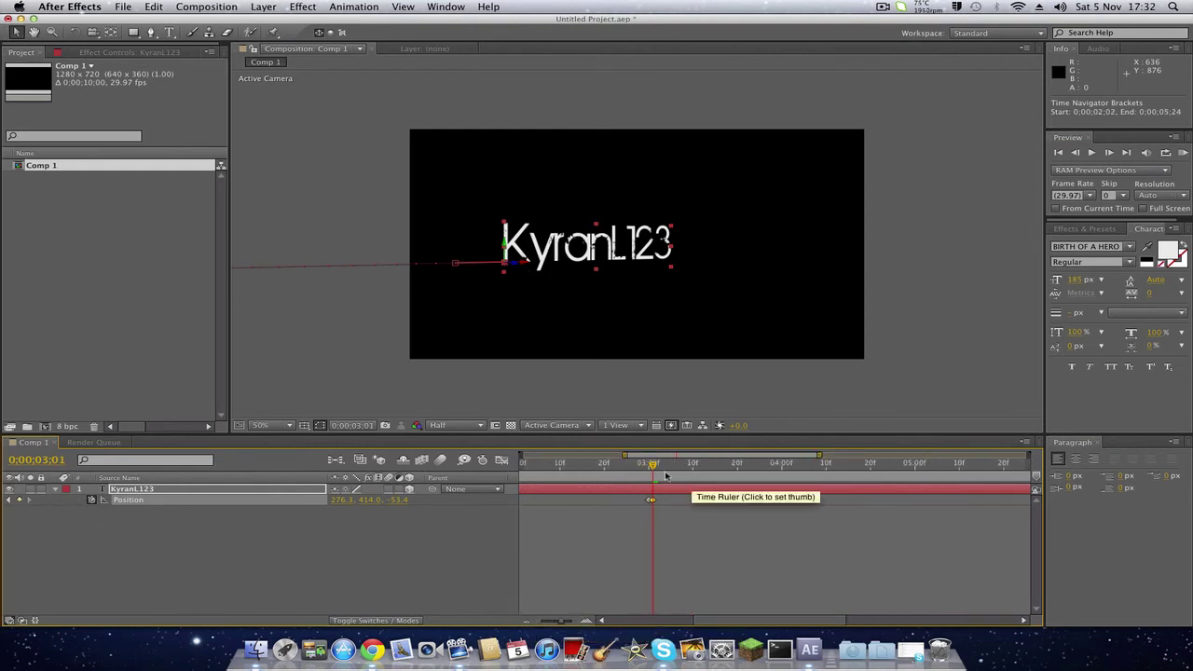
left_click_drag(653, 471, 658, 470)
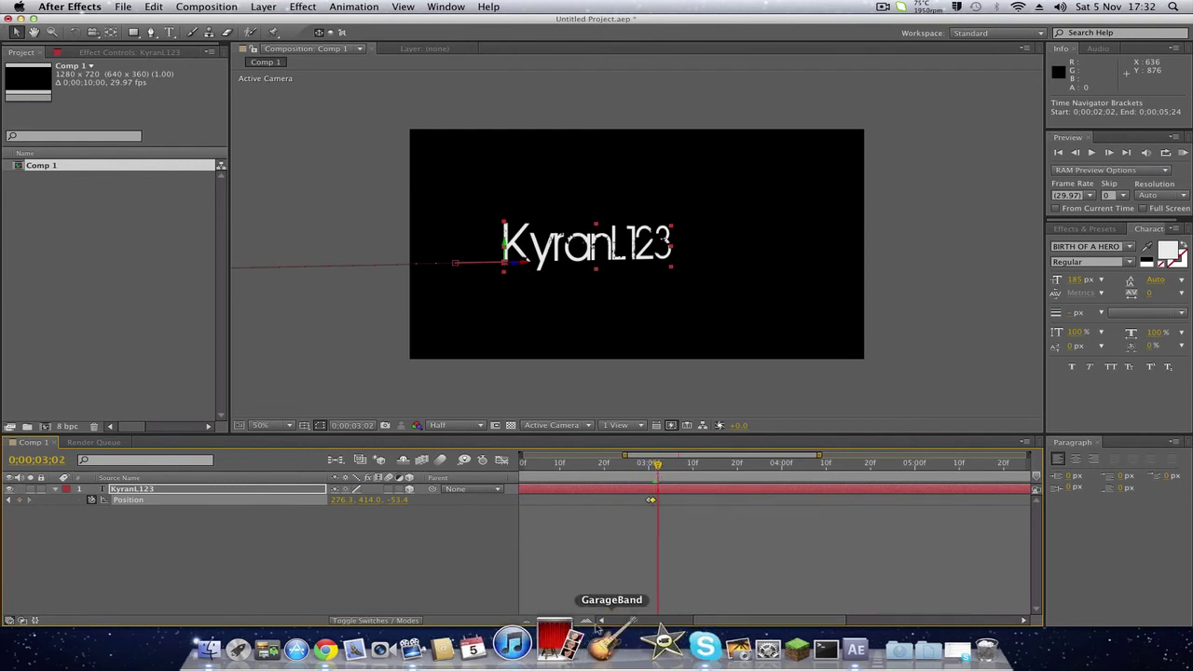
left_click(586, 621)
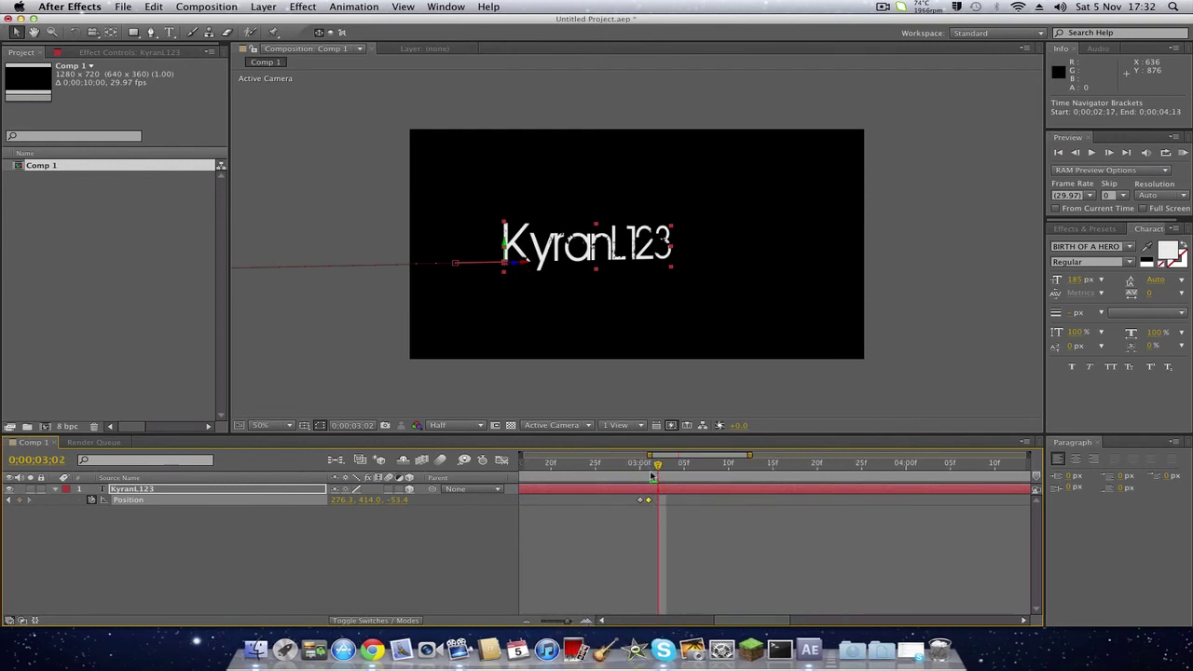
left_click_drag(659, 469, 775, 476)
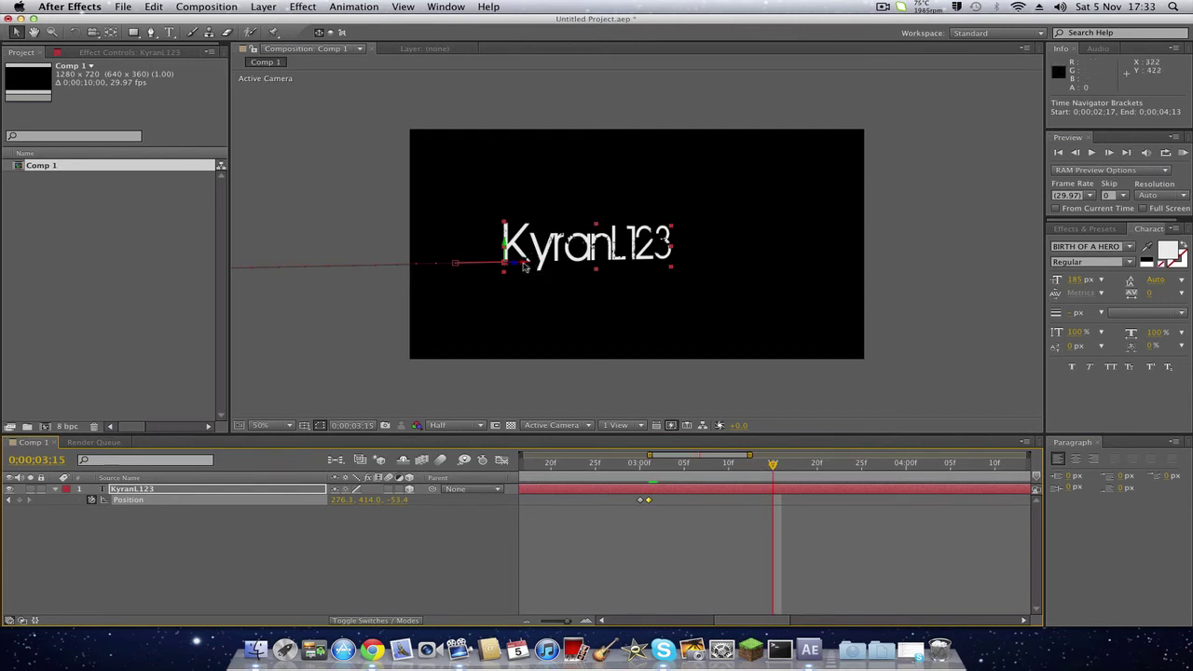
Push the text off the right edge to 1423.3, 414.0, 1244.8 and select all Position keyframes.
left_click_drag(527, 266, 601, 265)
left_click(529, 622)
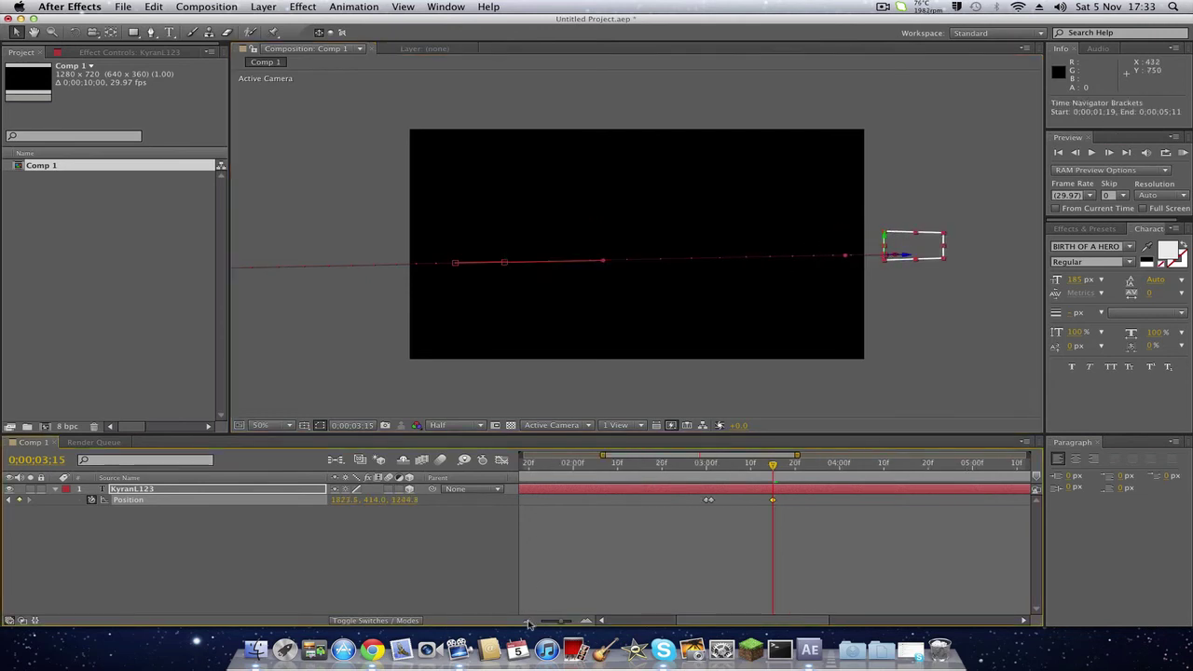
left_click_drag(804, 531, 525, 488)
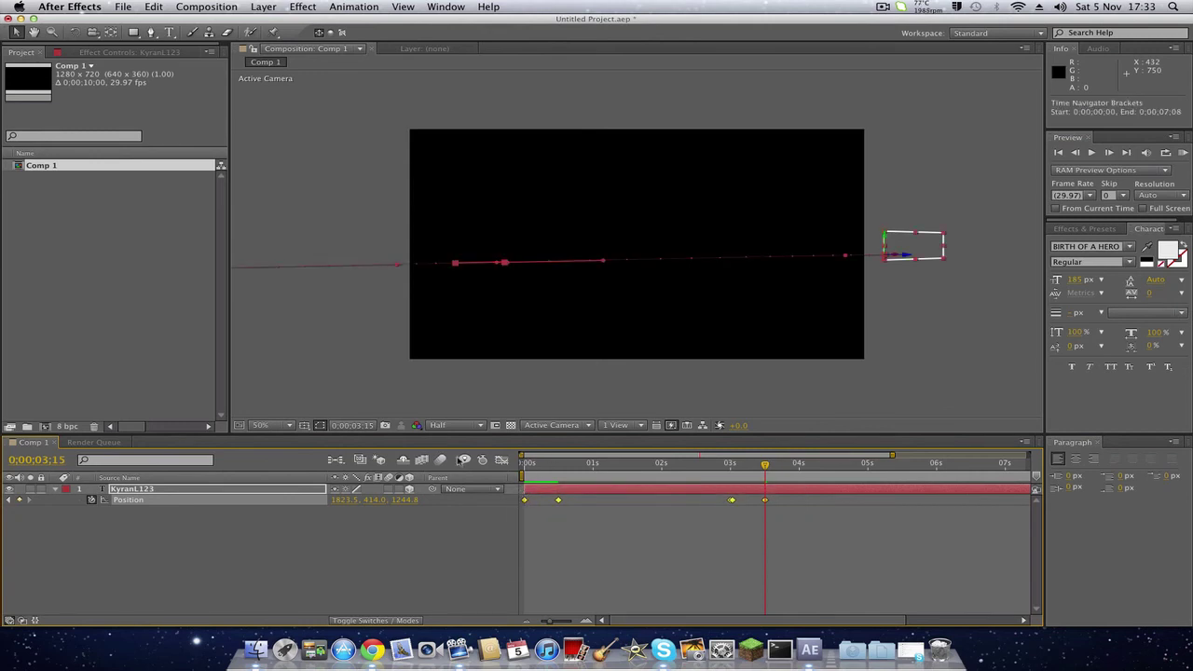
Preview the full slide-in, drift and exit from the start.
left_click(527, 466)
key("space")
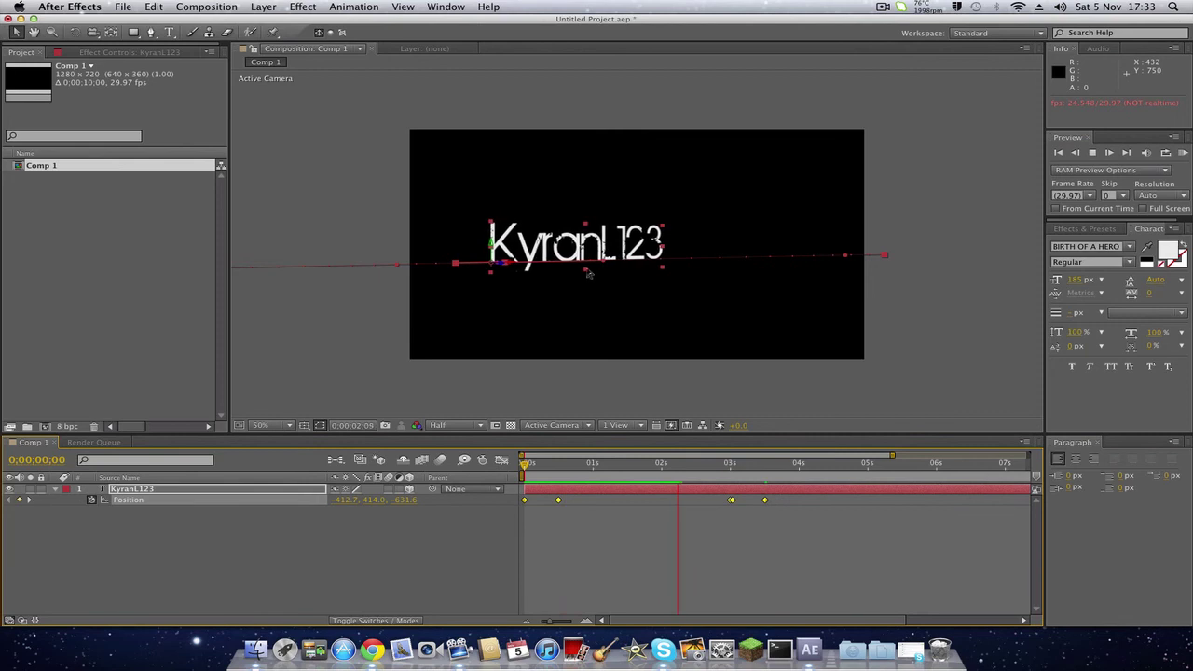
key("space")
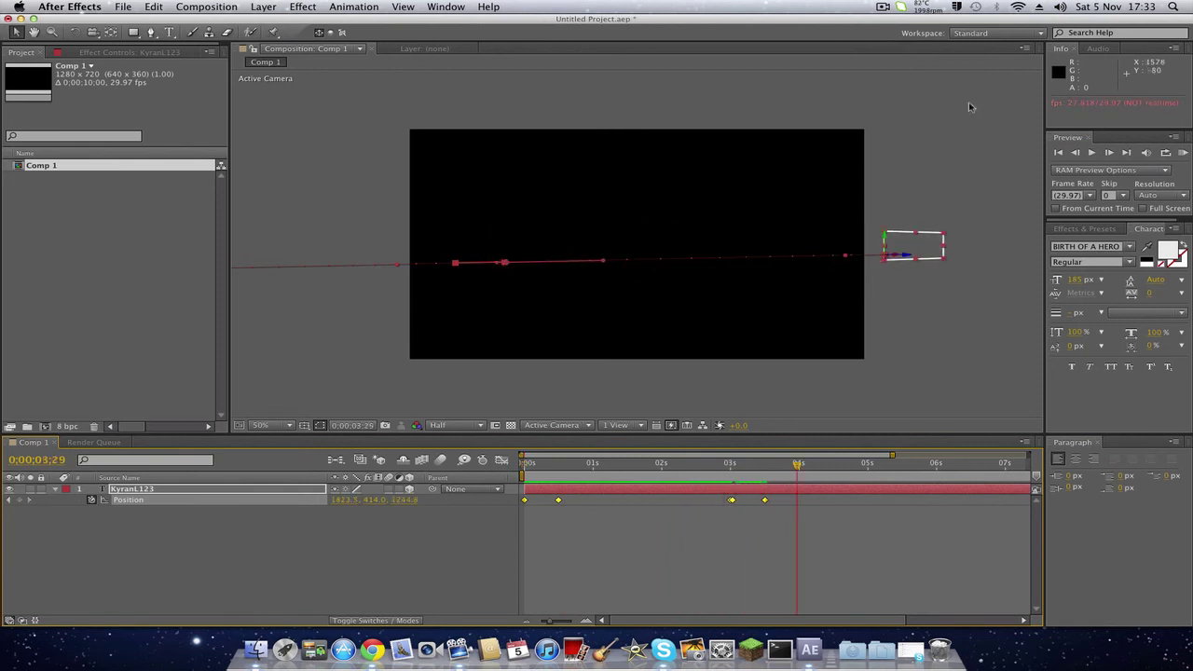
Enable composition motion blur and preview the blurred KyranL123 slide from the start.
left_click_drag(803, 473, 527, 466)
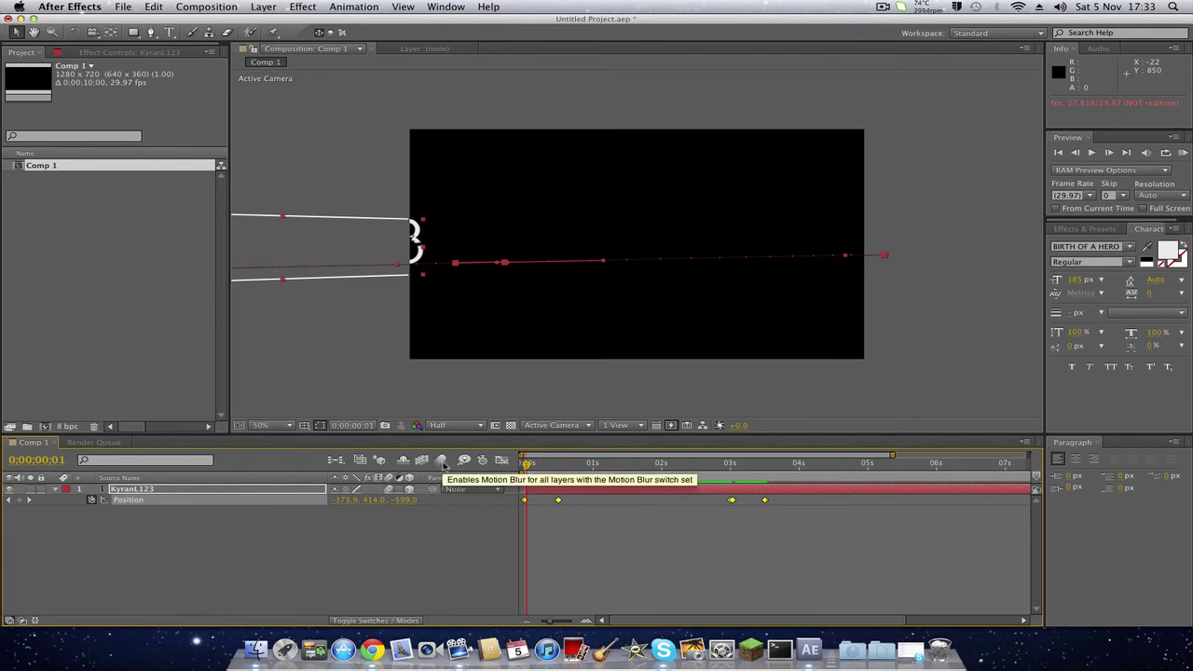
left_click(442, 460)
left_click(524, 466)
key("space")
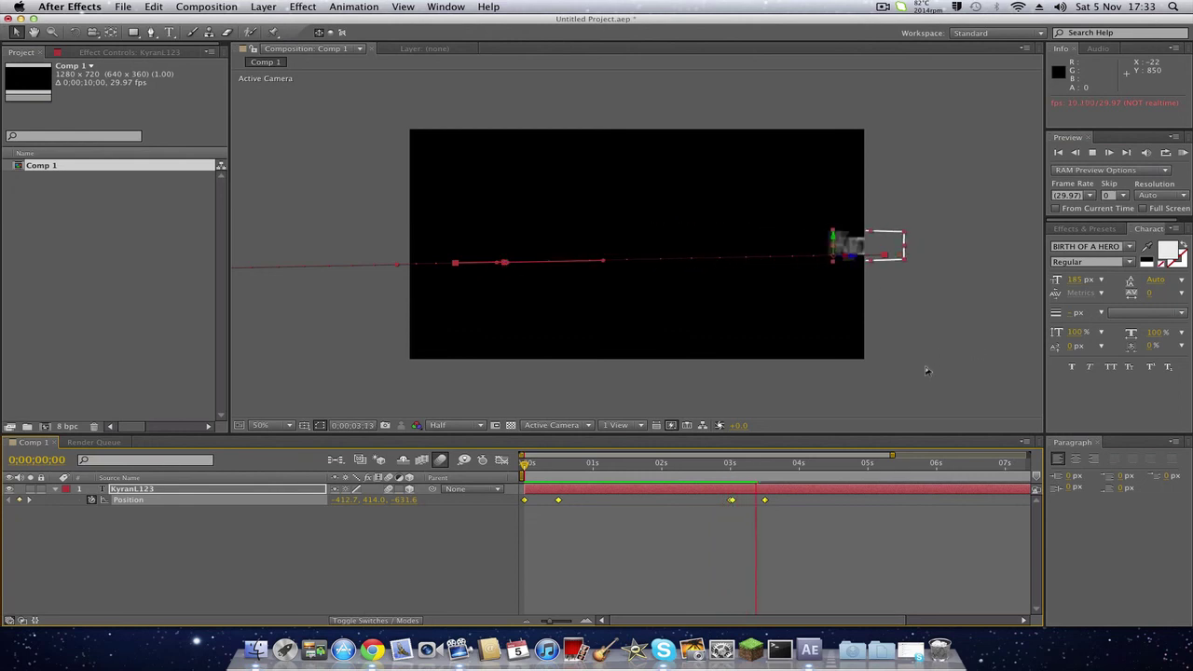
key("space")
key("space")
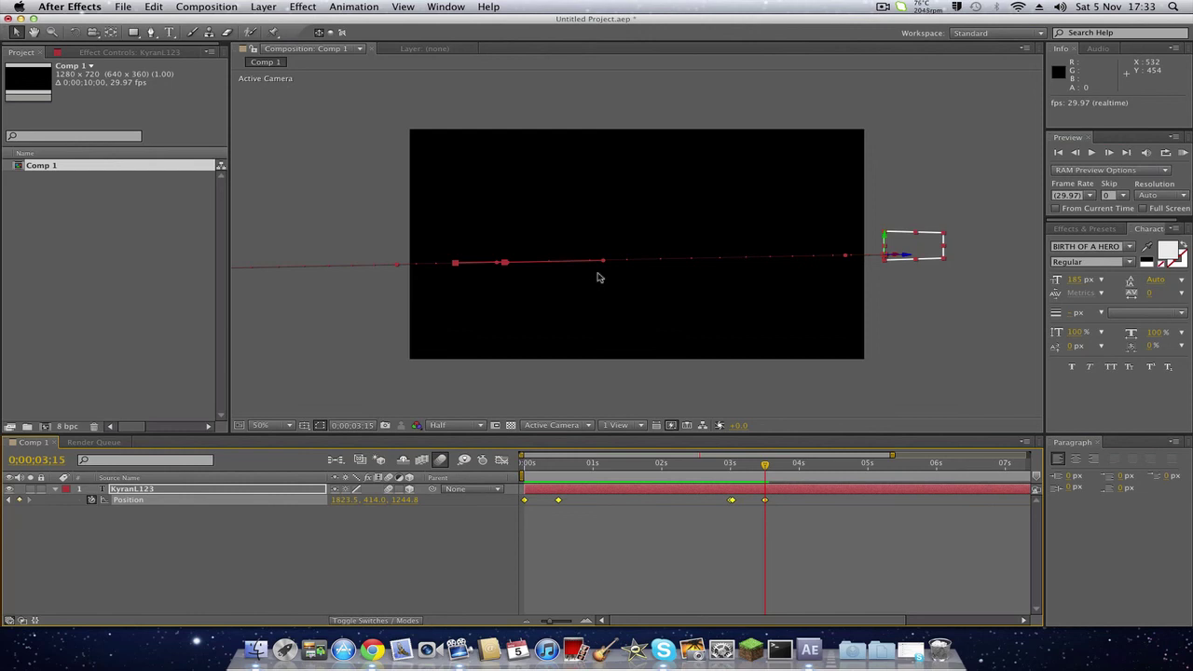
left_click(897, 6)
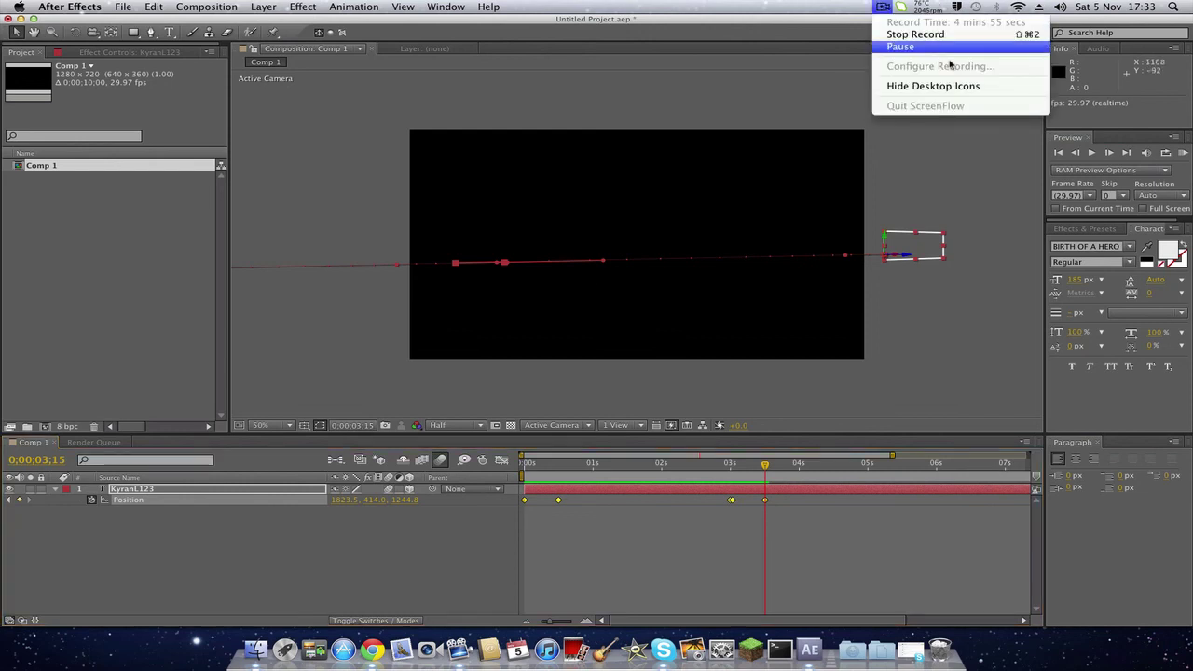